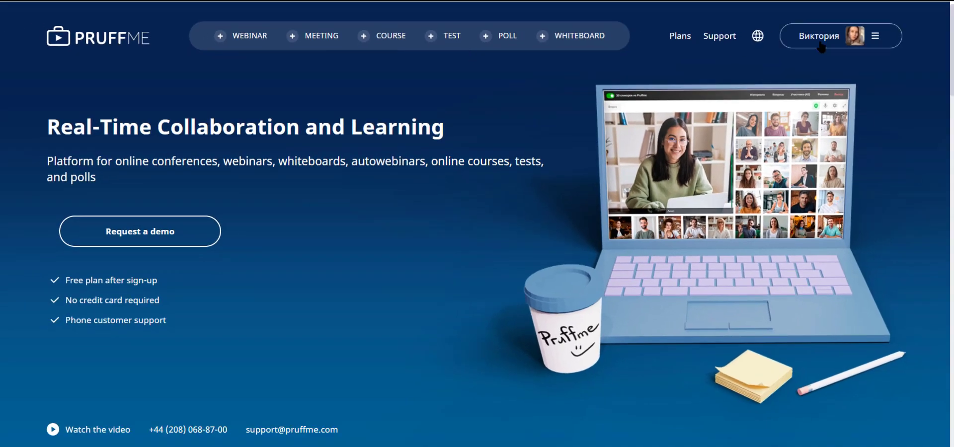
# Open a new course and preview the Single choice question form by placing one in the Main section, then close it unfilled.
pyautogui.click(820, 44)
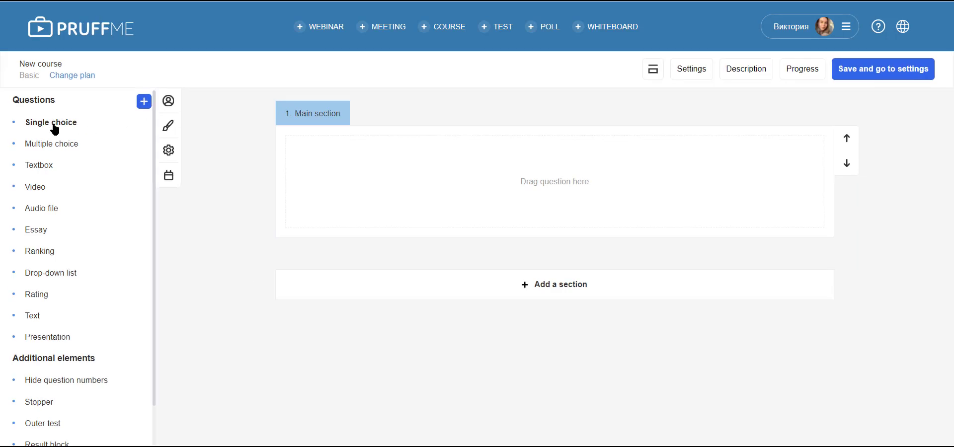
pyautogui.moveTo(55, 128); pyautogui.dragTo(589, 163)
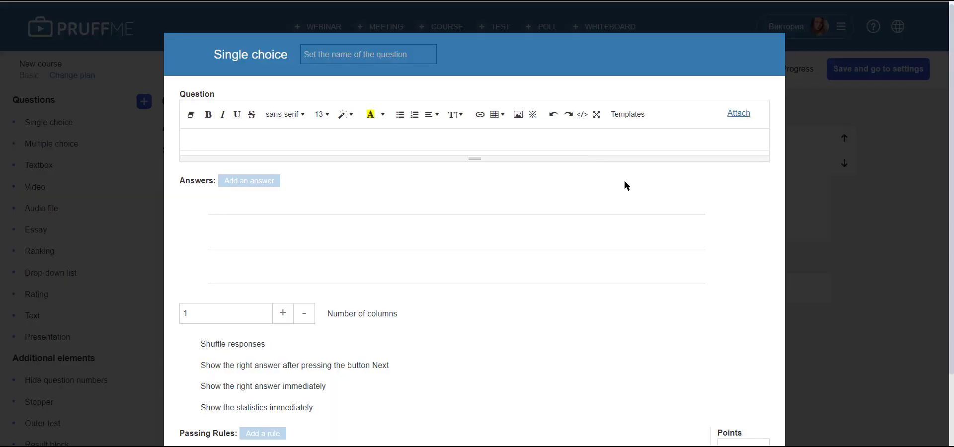
pyautogui.click(770, 56)
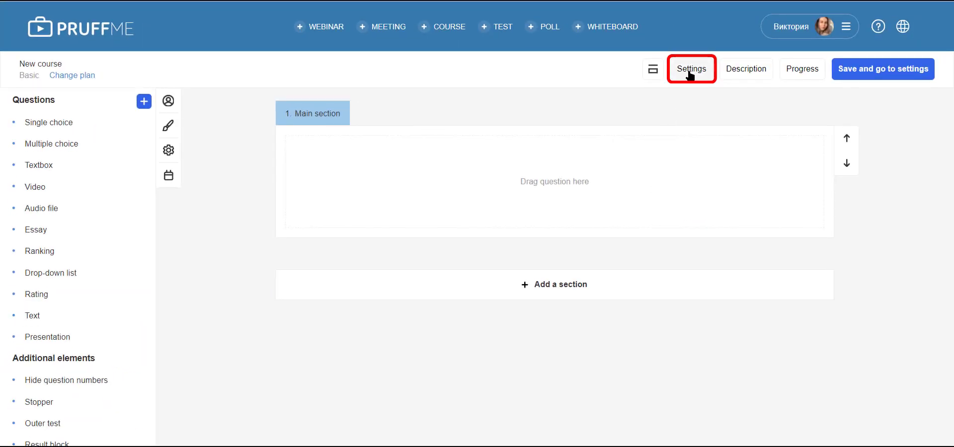
# Open the course settings and preview the Questionnaire access level and its option for adding a question.
pyautogui.click(689, 73)
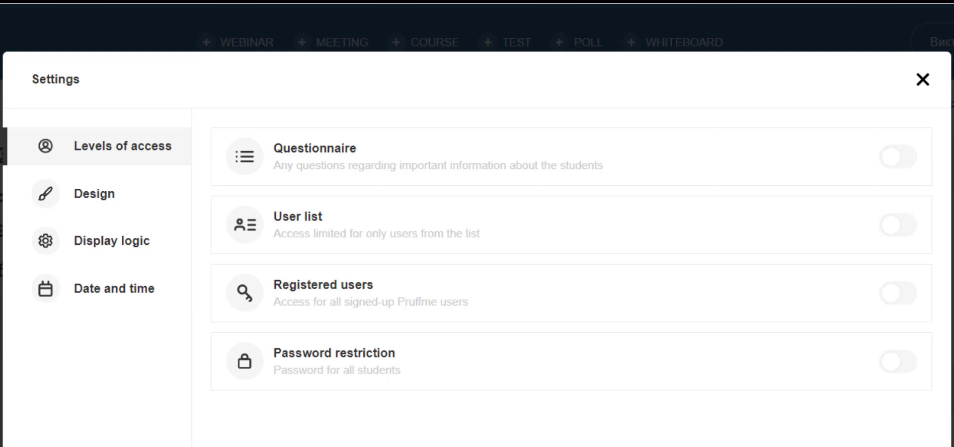
pyautogui.click(907, 163)
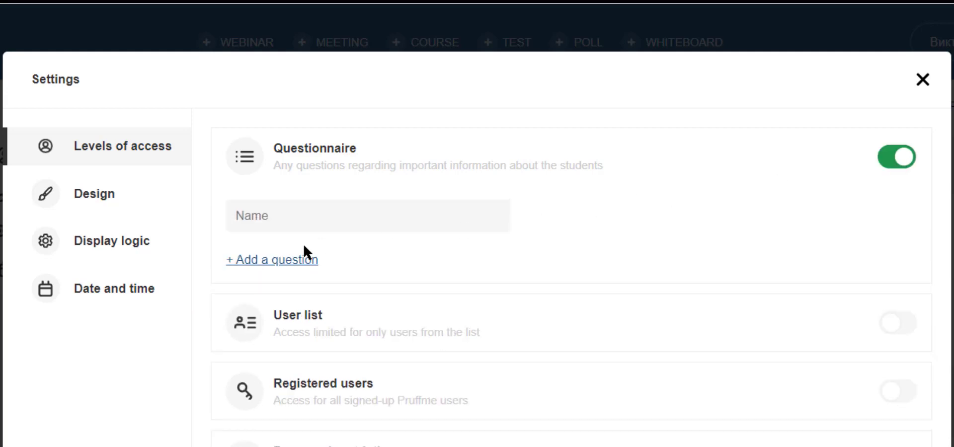
pyautogui.click(283, 260)
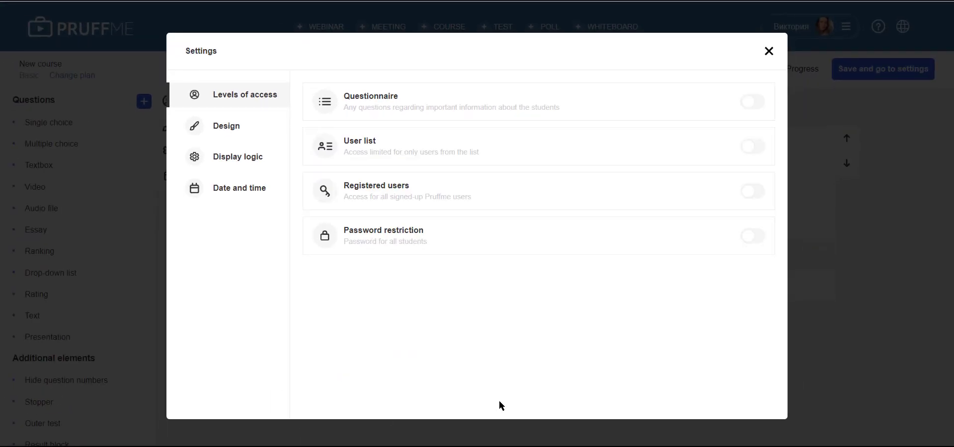
# Preview the User list, Password restriction and Registered users access options, leaving each one switched off.
pyautogui.click(753, 149)
pyautogui.click(755, 149)
pyautogui.click(755, 241)
pyautogui.click(755, 242)
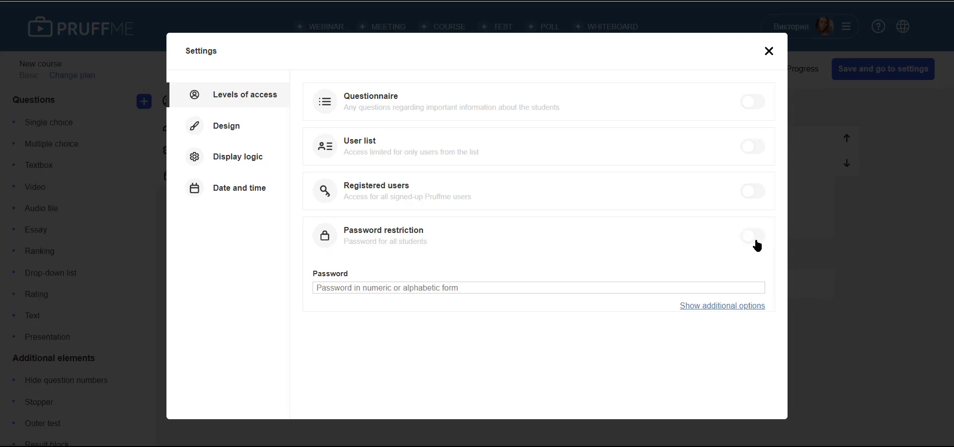
pyautogui.click(753, 194)
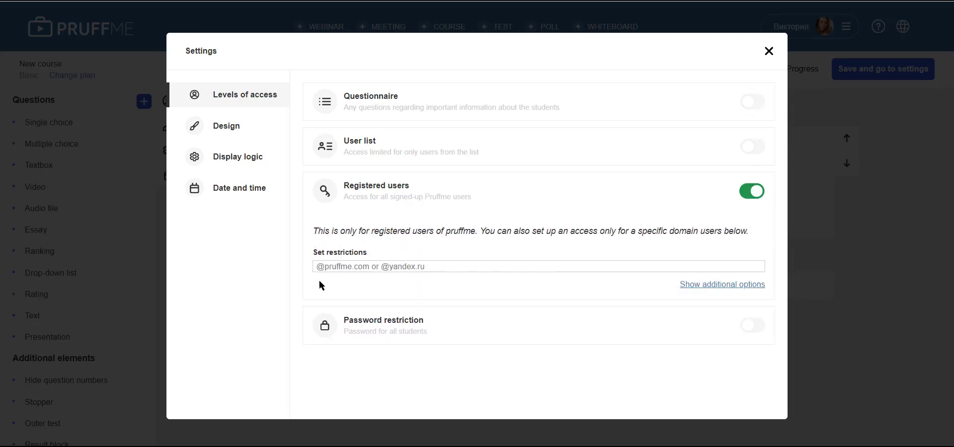
pyautogui.click(754, 193)
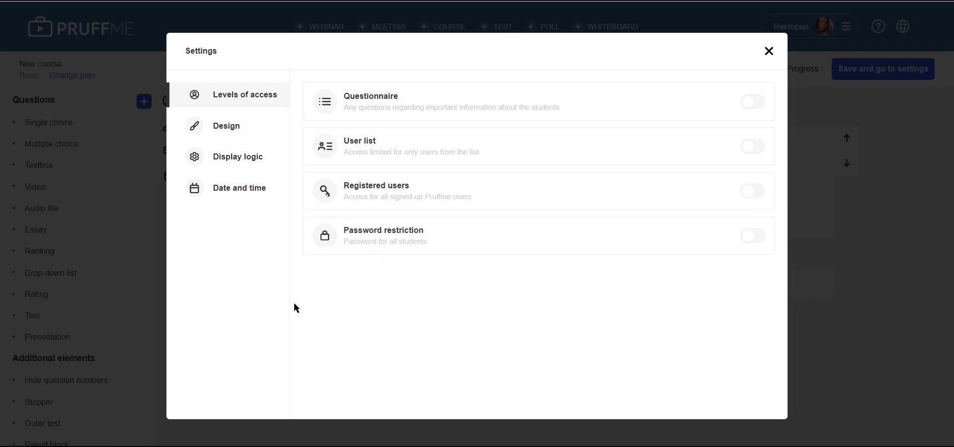
# Preview the design settings for Background, Header style, Next button style and Hide question numbers, leaving each one switched off.
pyautogui.click(264, 126)
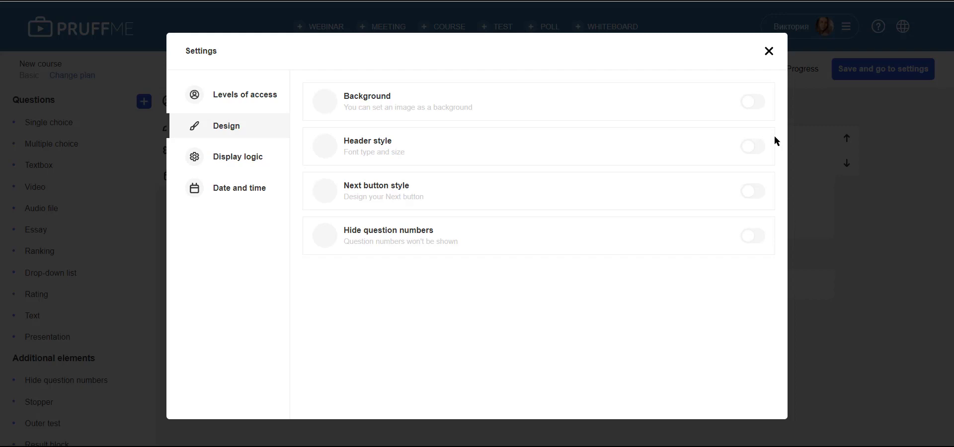
pyautogui.click(754, 102)
pyautogui.click(753, 103)
pyautogui.click(753, 146)
pyautogui.click(753, 146)
pyautogui.click(753, 192)
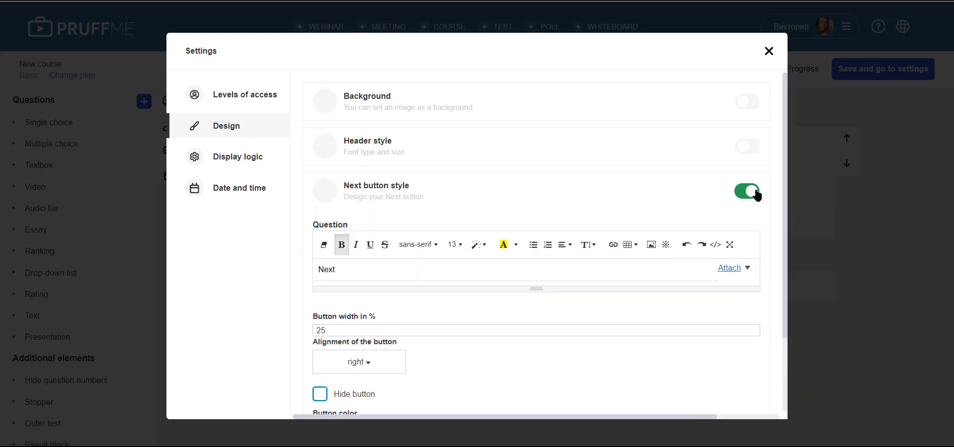
pyautogui.click(753, 99)
pyautogui.click(753, 239)
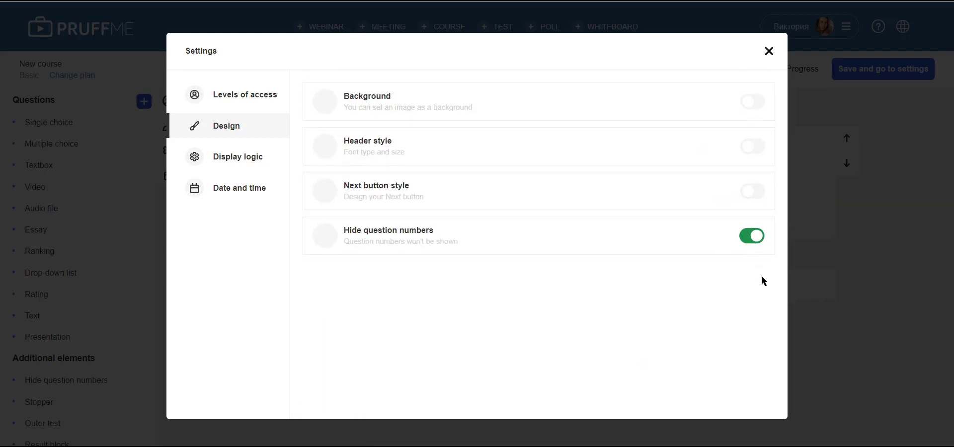
pyautogui.click(757, 236)
# Turn on Adaptive branches in the display logic settings and add a branch to the course.
pyautogui.click(267, 165)
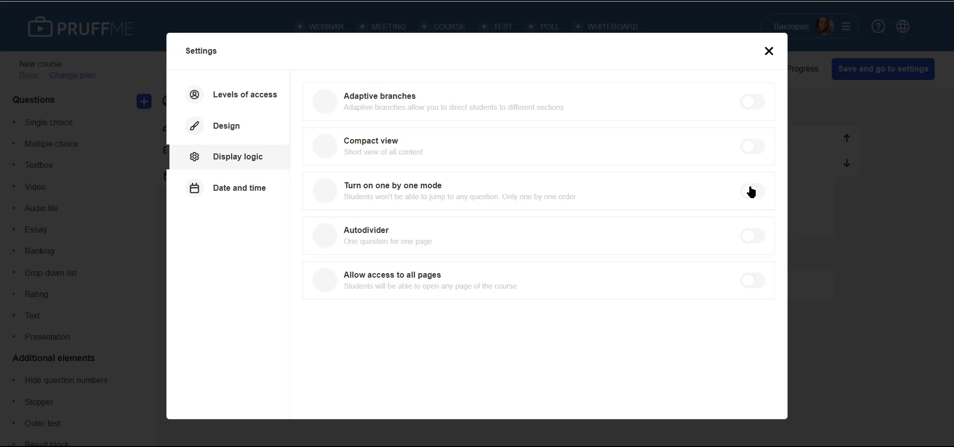
pyautogui.click(759, 109)
pyautogui.click(769, 51)
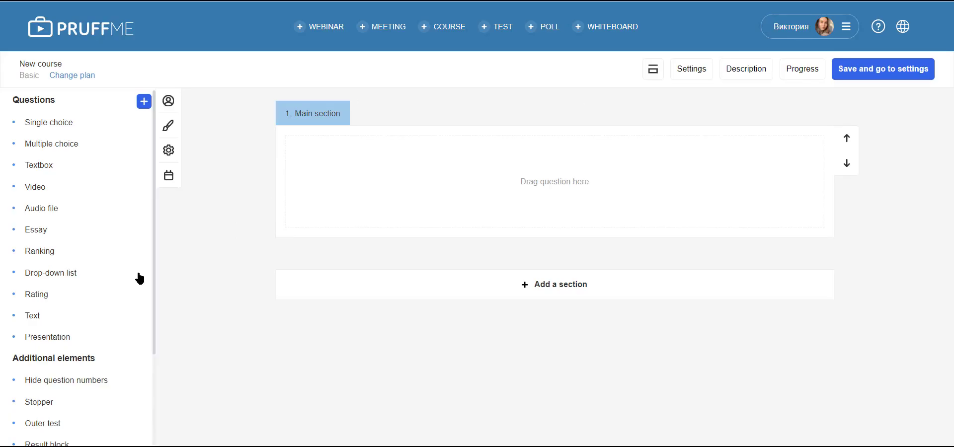
pyautogui.scroll(-3, 127, 308)
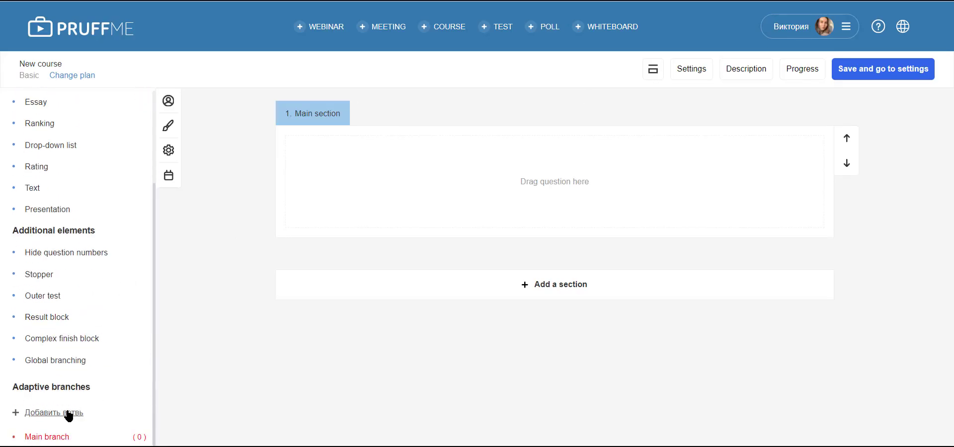
pyautogui.click(85, 415)
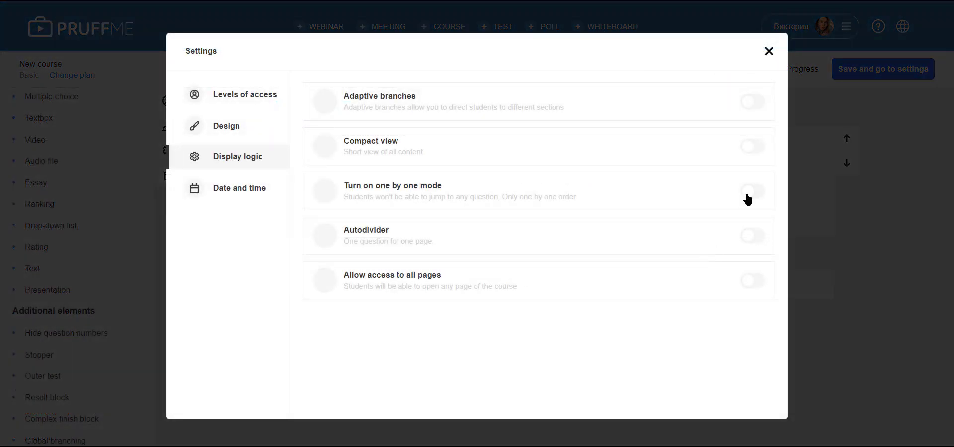
# Preview the display logic options Compact view, one by one mode, Autodivider and Allow access to all pages, leaving each switched off.
pyautogui.click(752, 147)
pyautogui.click(755, 148)
pyautogui.click(756, 191)
pyautogui.click(756, 190)
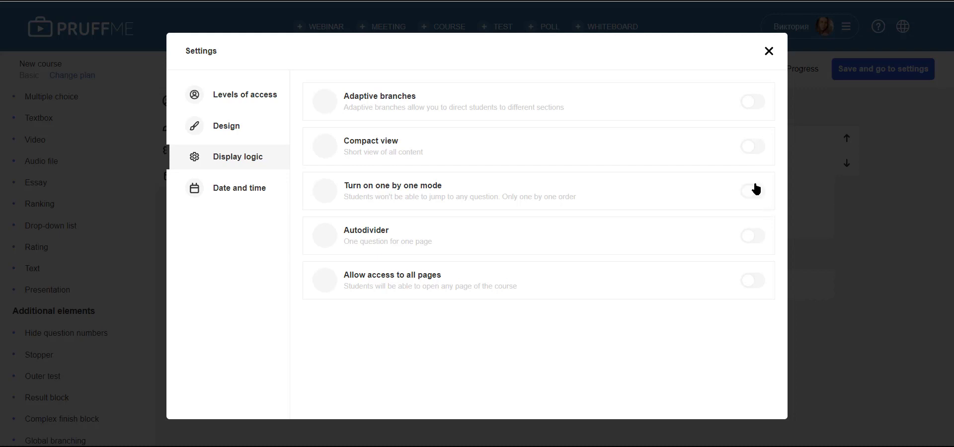
pyautogui.click(762, 239)
pyautogui.click(762, 240)
pyautogui.click(760, 287)
pyautogui.click(753, 281)
# Preview the Global timer and All page timer in the date and time settings, leaving both switched off.
pyautogui.click(224, 194)
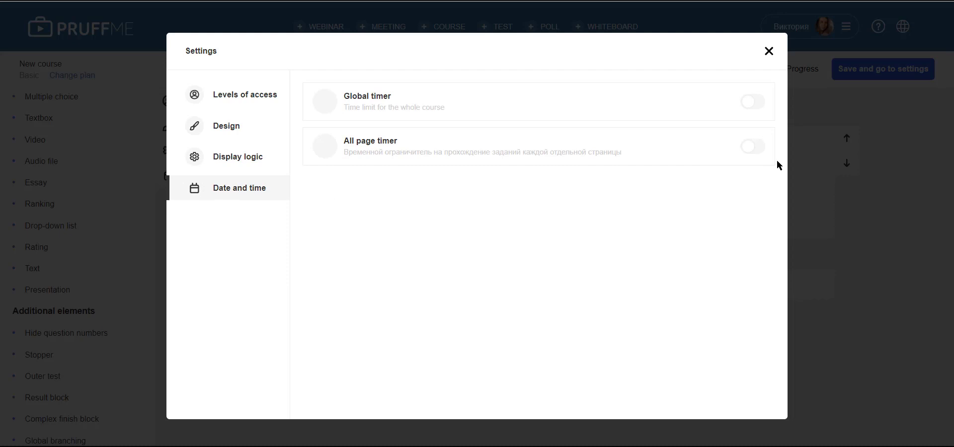
pyautogui.click(756, 104)
pyautogui.click(759, 106)
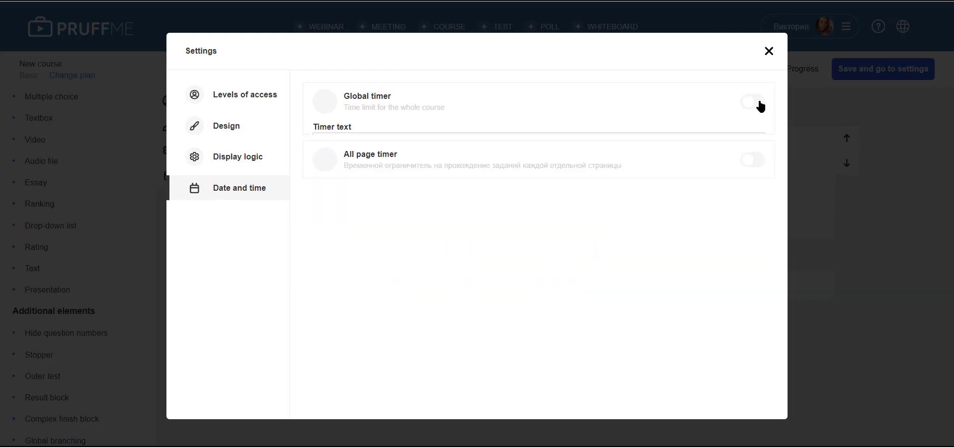
pyautogui.click(754, 147)
pyautogui.click(754, 147)
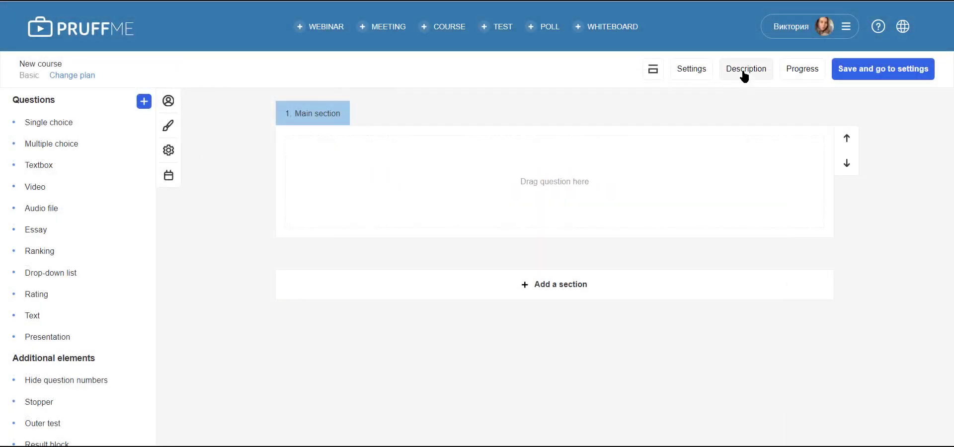
# Open the course description and add the second user found by searching "and" to the moderators.
pyautogui.click(743, 75)
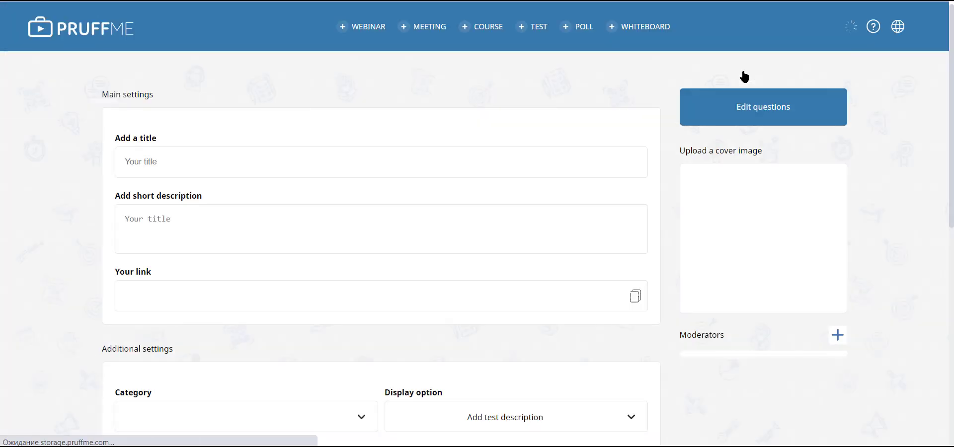
pyautogui.scroll(-3, 673, 181)
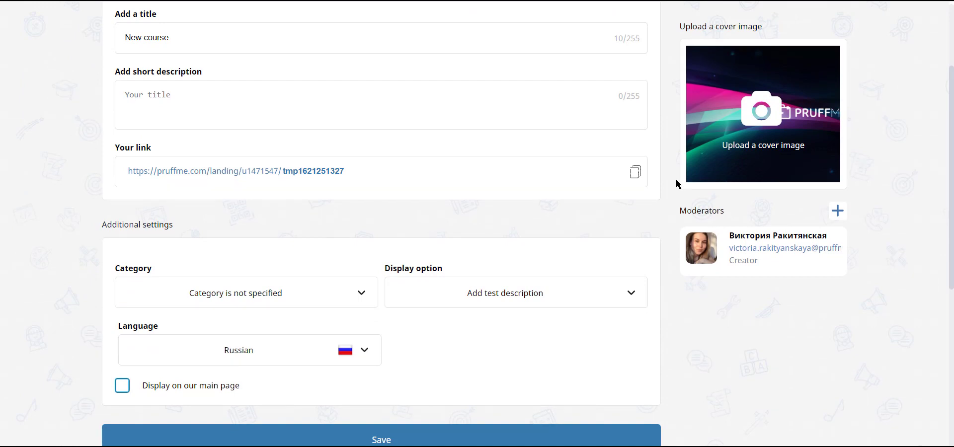
pyautogui.scroll(-2, 676, 185)
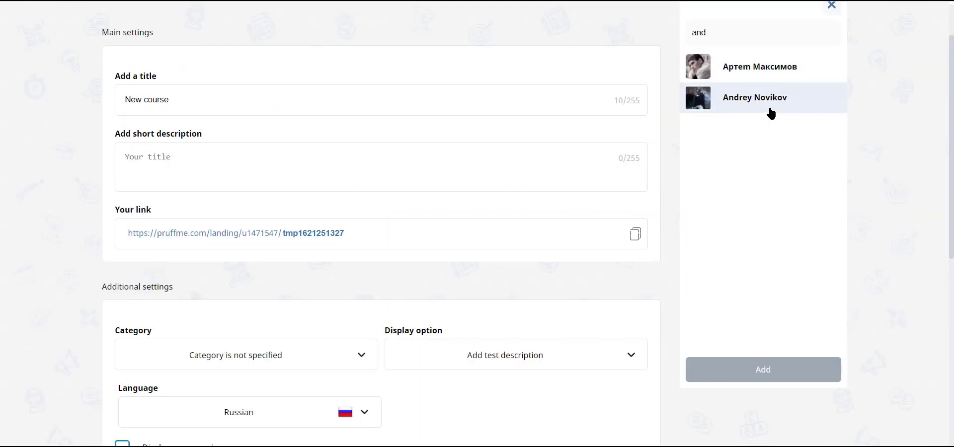
pyautogui.click(710, 109)
pyautogui.click(787, 369)
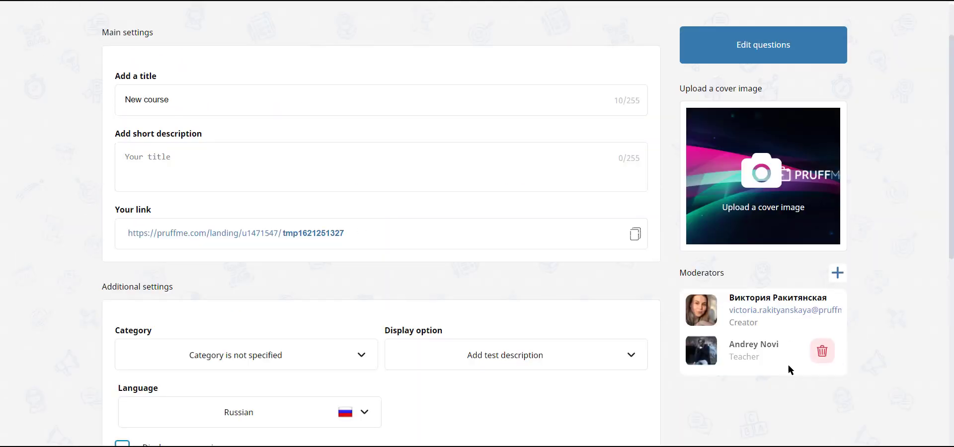
pyautogui.moveTo(792, 358)
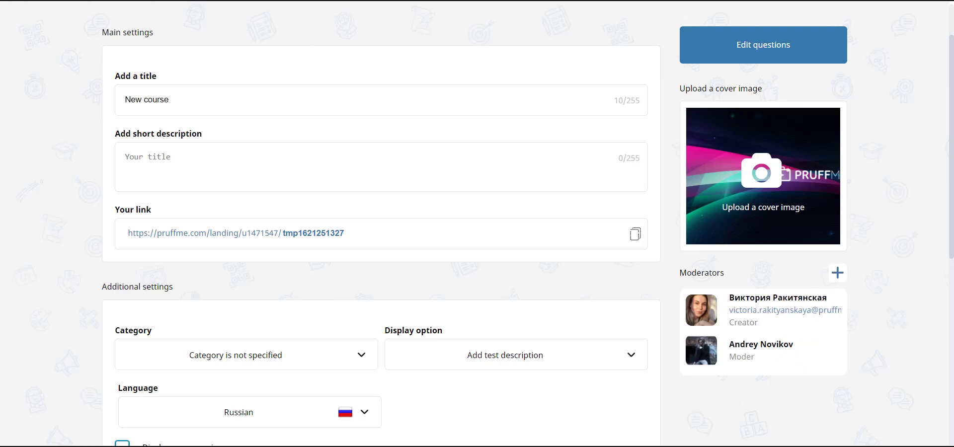
# Save the course's main and additional description settings.
pyautogui.scroll(-3, 780, 75)
pyautogui.scroll(-2, 392, 239)
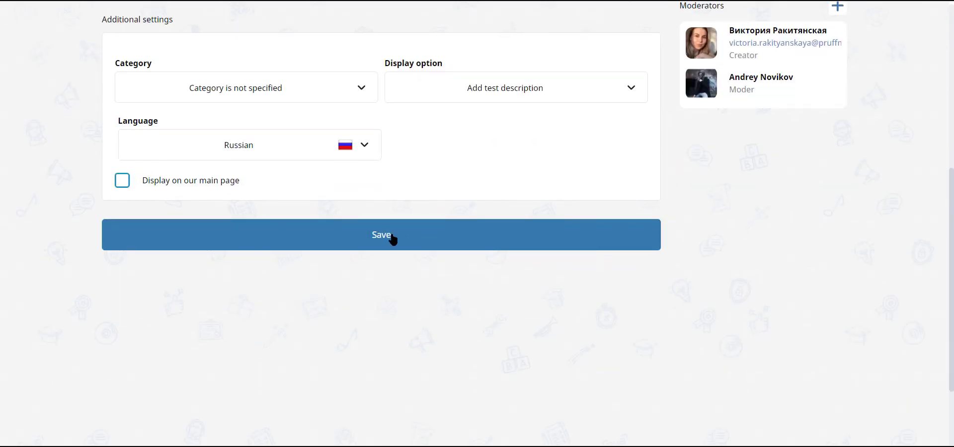
pyautogui.click(392, 240)
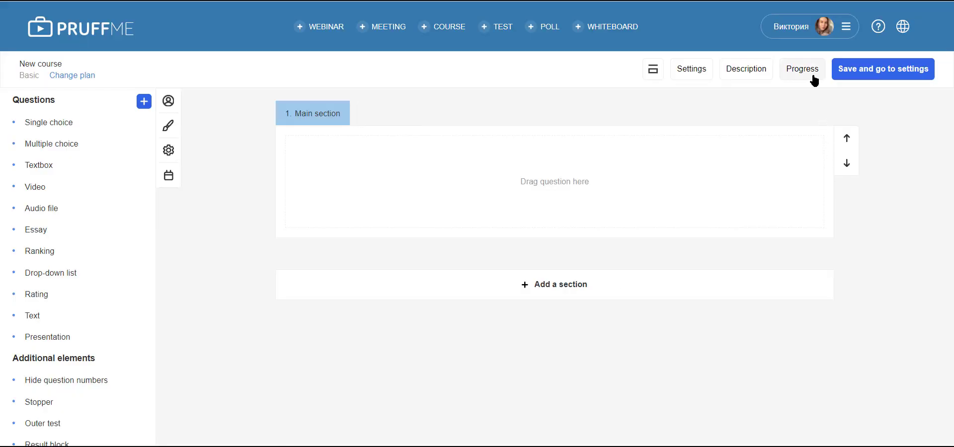
# Open the course progress, view the first student's submitted answers and return to the student list.
pyautogui.click(802, 69)
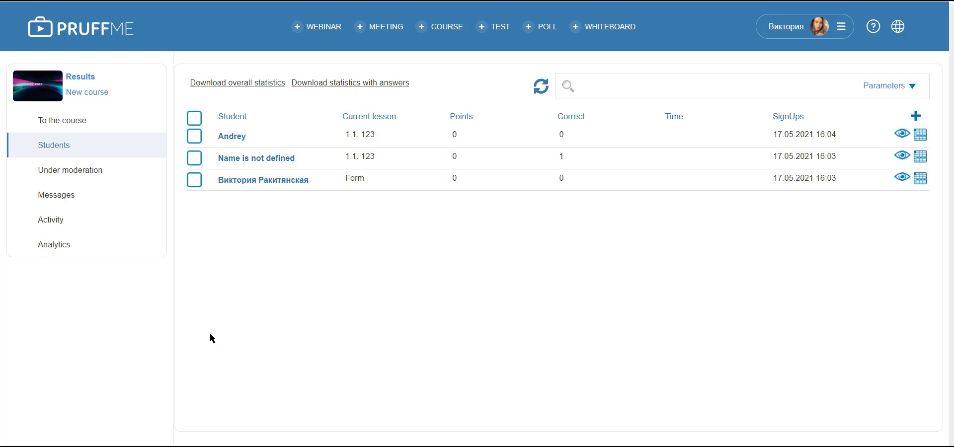
pyautogui.click(902, 133)
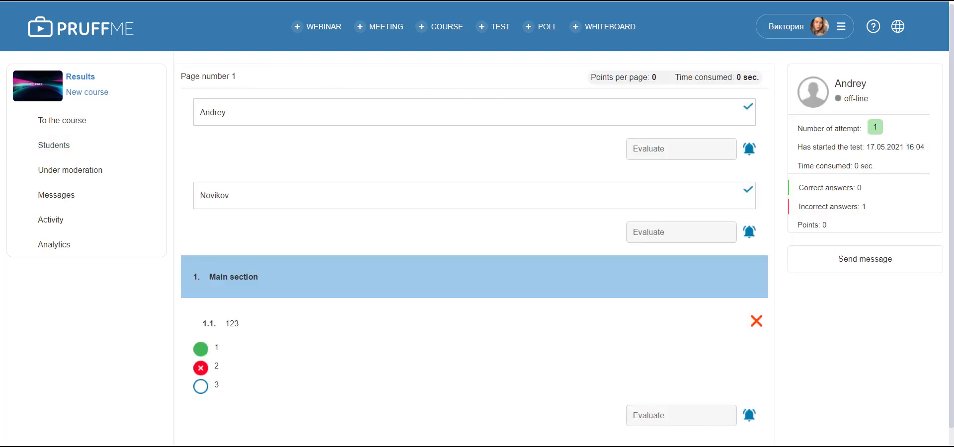
pyautogui.click(54, 145)
# Assign the two course moderators to the first student in the results list.
pyautogui.click(920, 134)
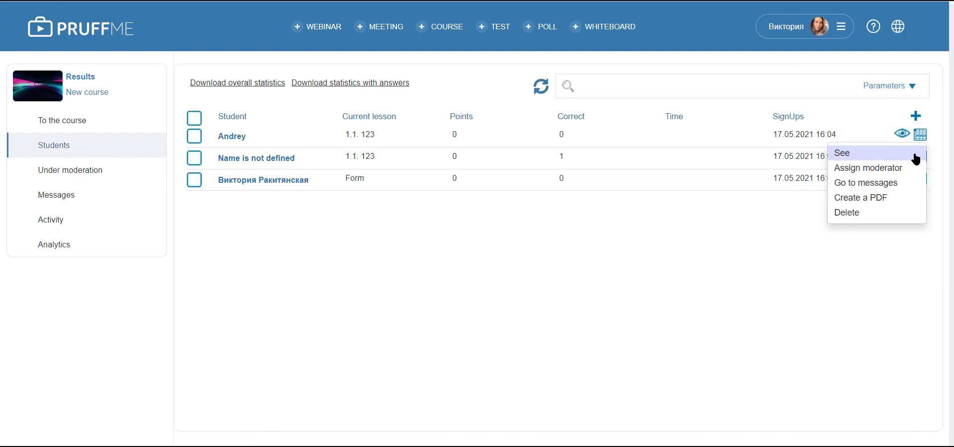
pyautogui.click(911, 167)
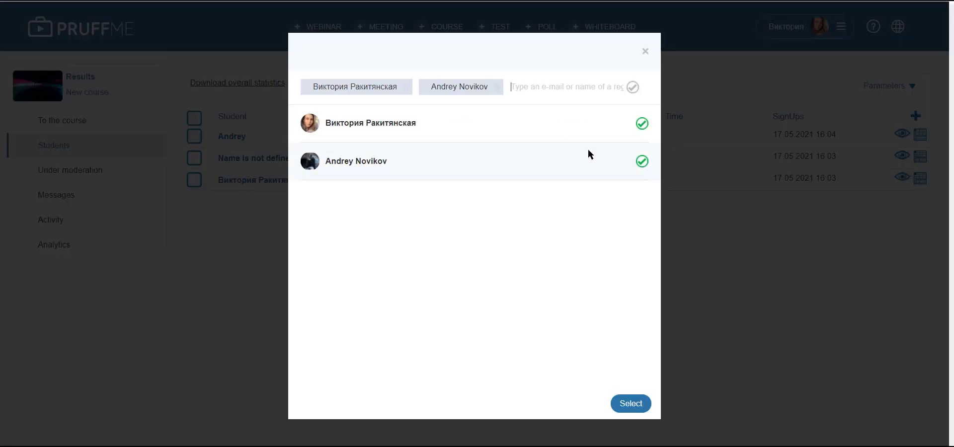
pyautogui.click(631, 403)
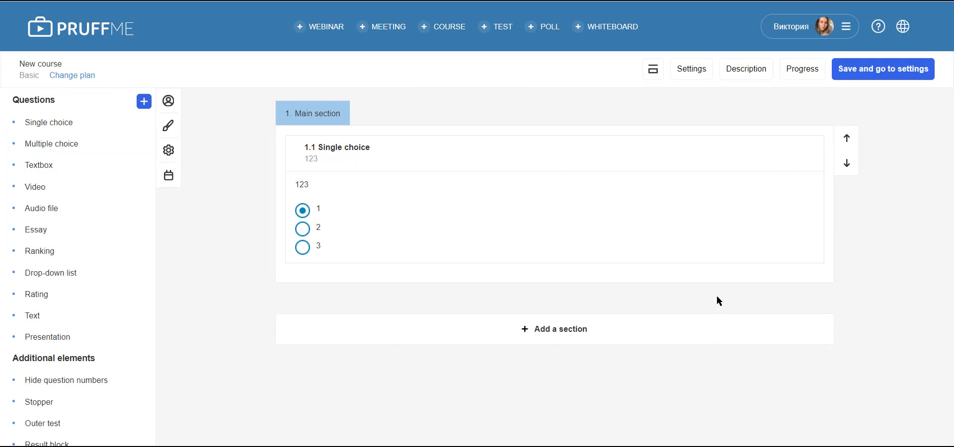
# Collapse the question contents in the course editor and expand them again.
pyautogui.click(653, 70)
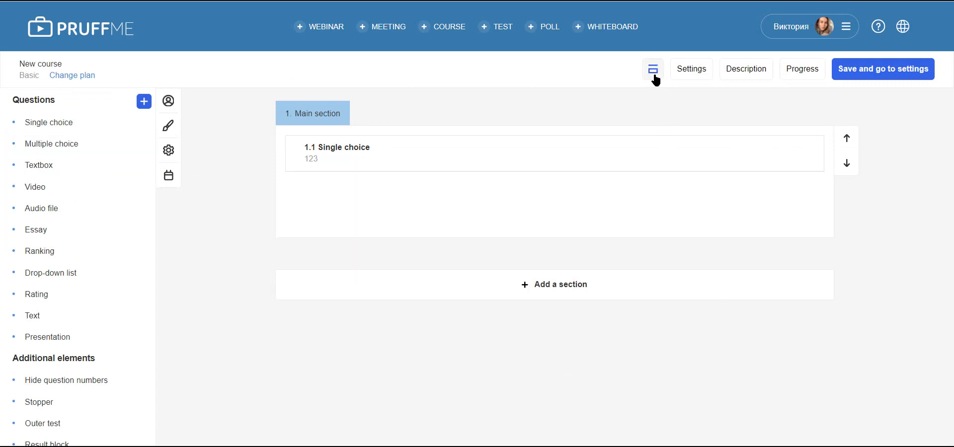
pyautogui.click(654, 73)
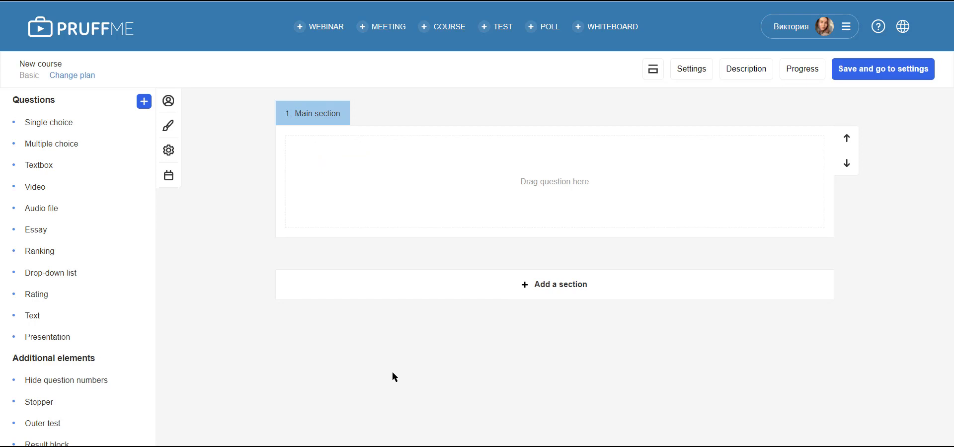
# Add a single choice question to the Main section and look over its question, answer and display settings.
pyautogui.moveTo(74, 130); pyautogui.dragTo(524, 171)
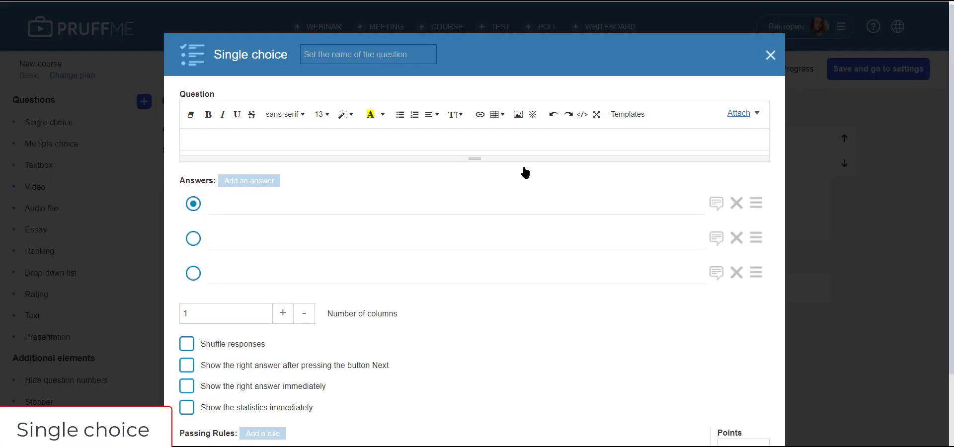
pyautogui.scroll(-1, 899, 86)
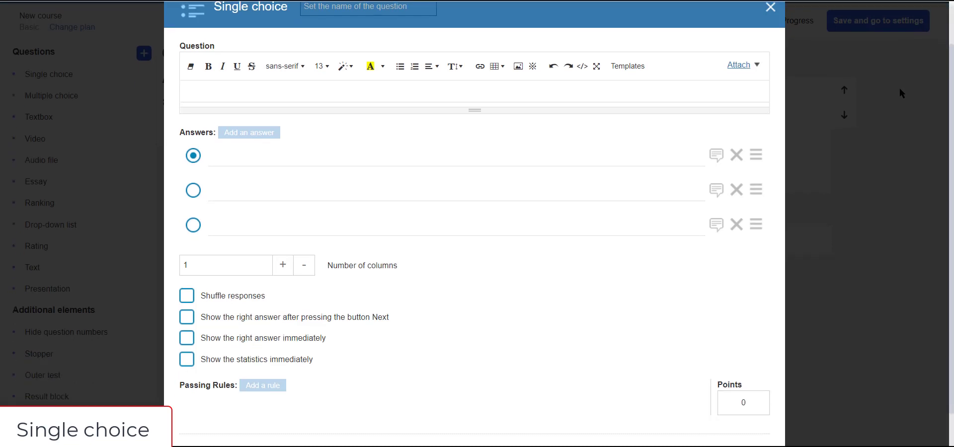
pyautogui.scroll(1, 899, 86)
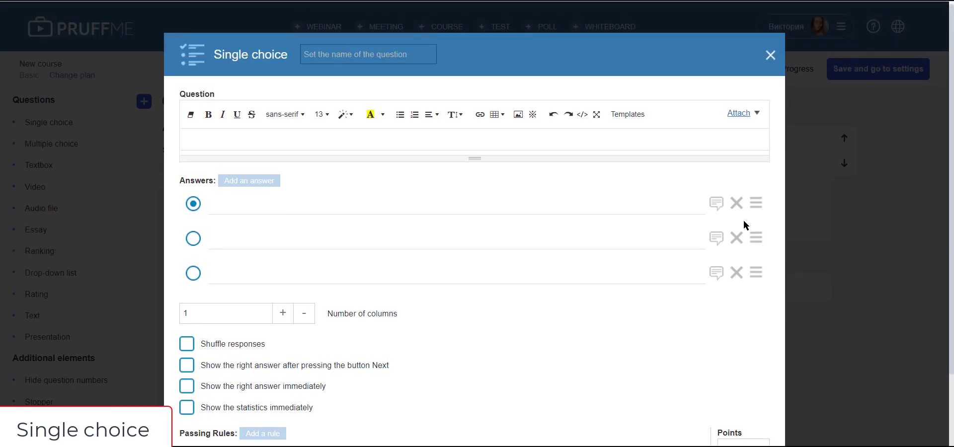
pyautogui.scroll(-2, 477, 312)
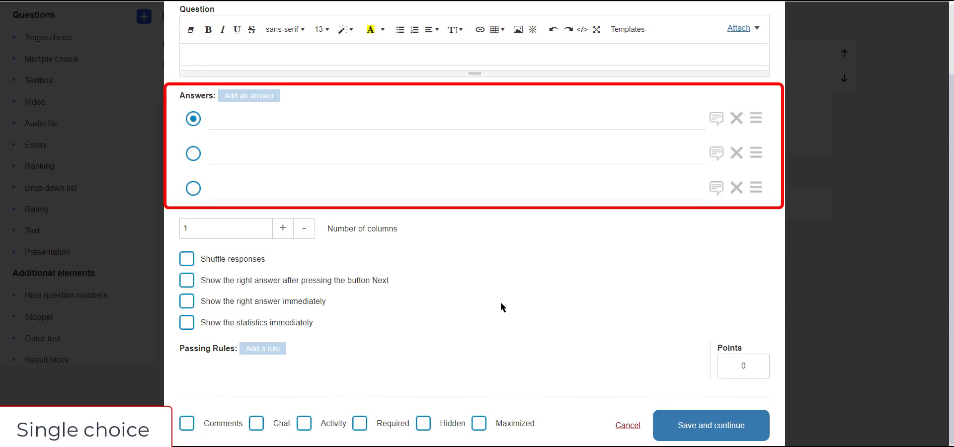
# Try out an extra answer, the first answer's comment editor and a two-column layout for the single choice question.
pyautogui.click(271, 96)
pyautogui.click(737, 222)
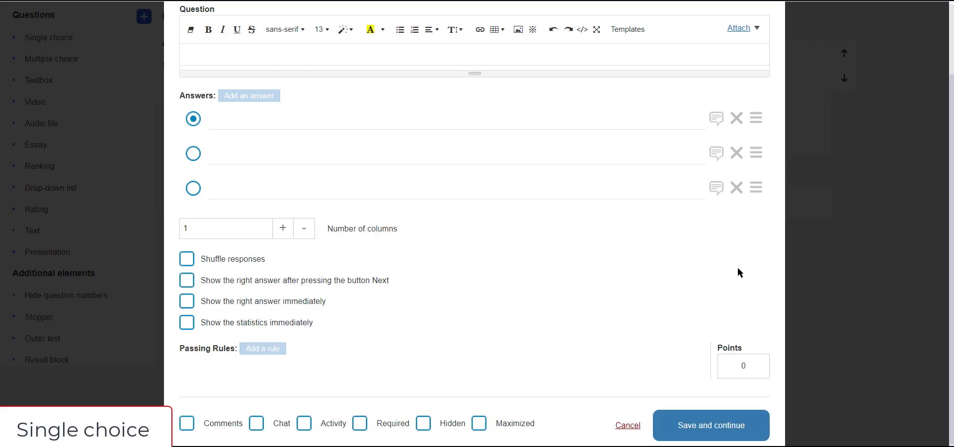
pyautogui.click(716, 120)
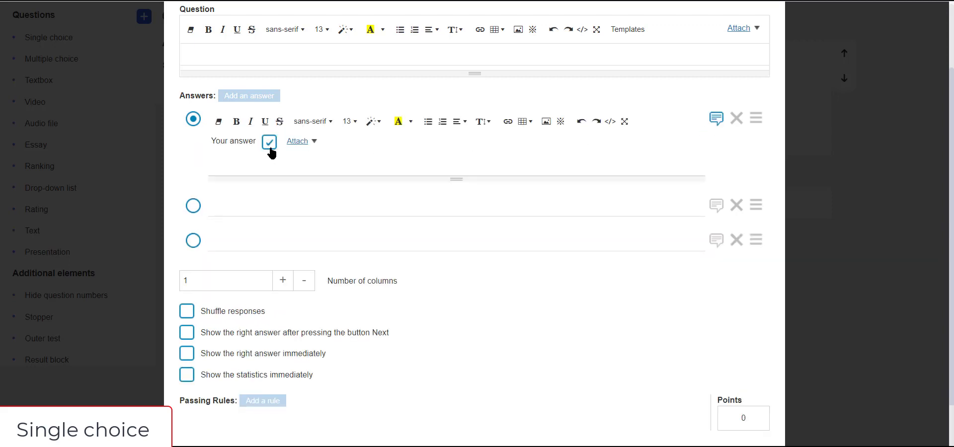
pyautogui.click(717, 120)
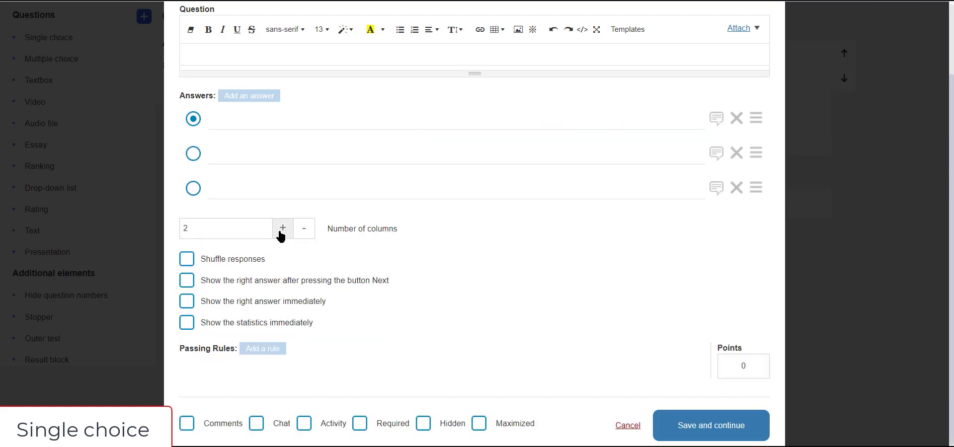
pyautogui.click(304, 229)
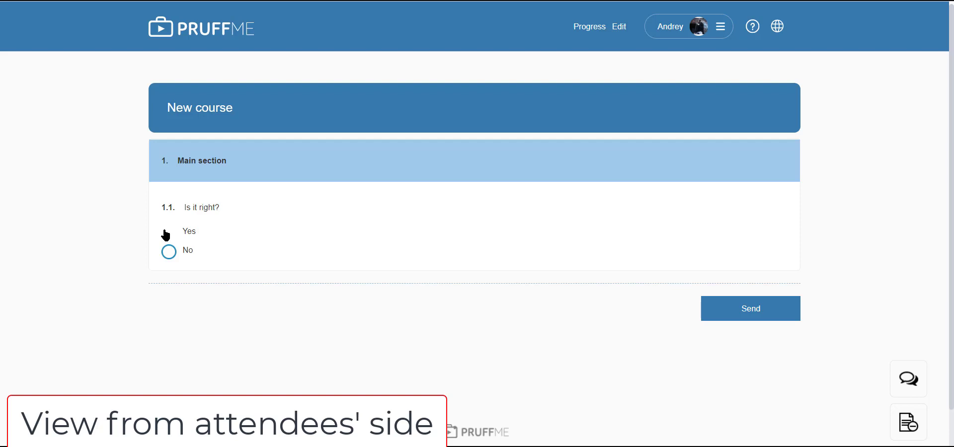
# Answer the attendee-side question "Is it right?" with Yes and submit it.
pyautogui.click(167, 235)
pyautogui.click(758, 308)
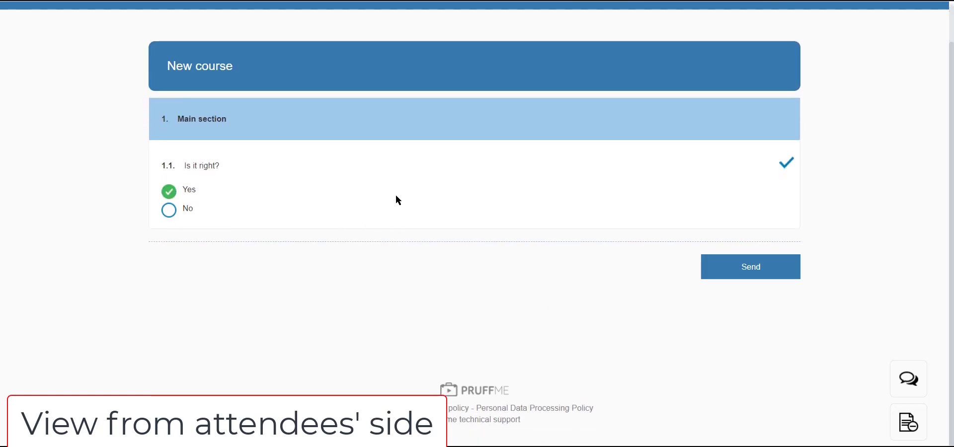
pyautogui.click(741, 273)
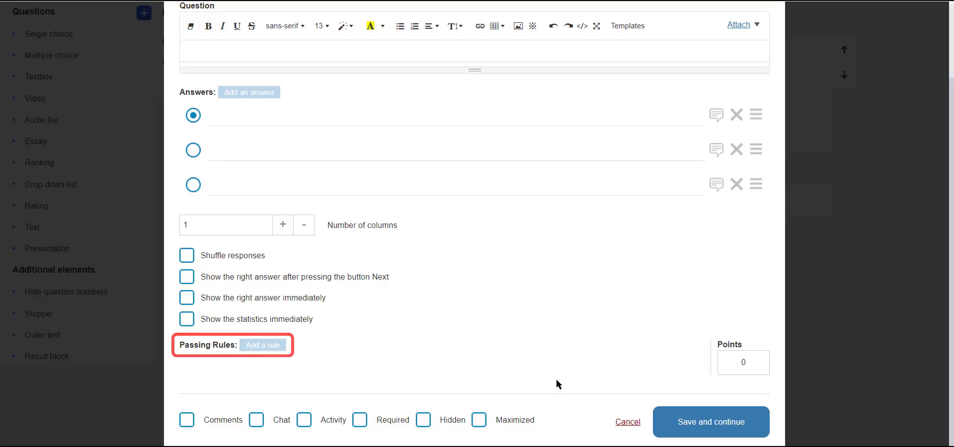
# Add a passing rule to the single choice question with Show comment enabled and save the rule.
pyautogui.click(263, 345)
pyautogui.click(552, 173)
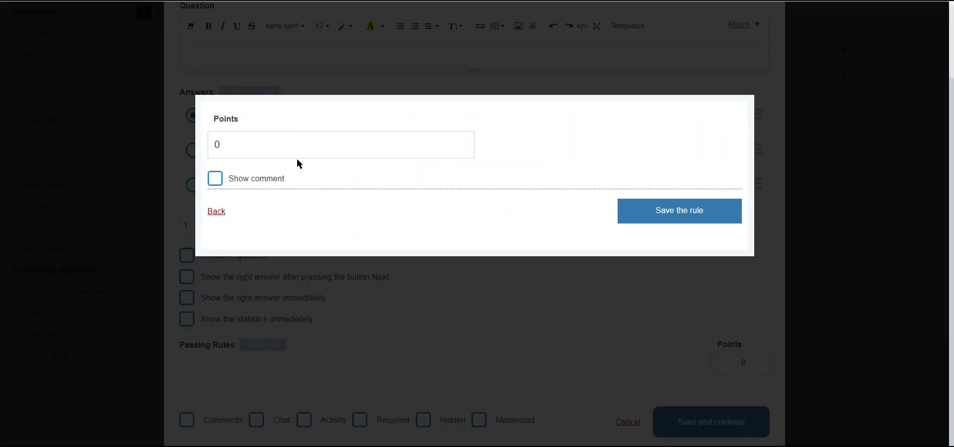
pyautogui.click(215, 178)
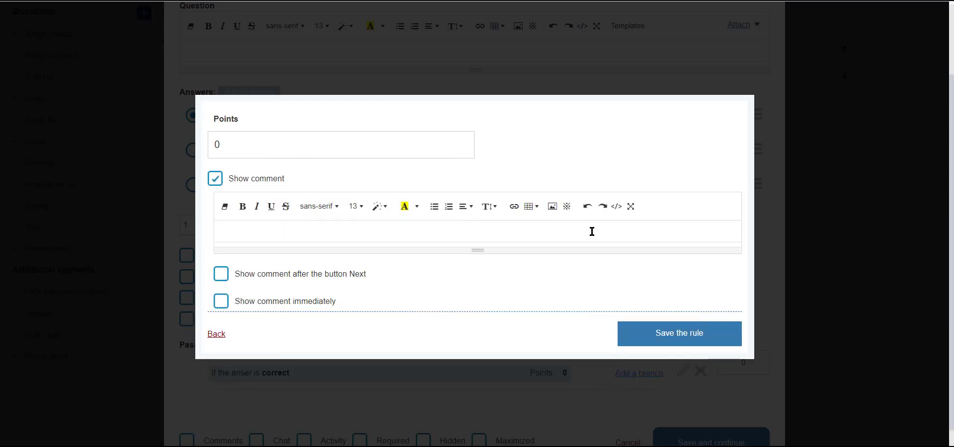
pyautogui.click(683, 343)
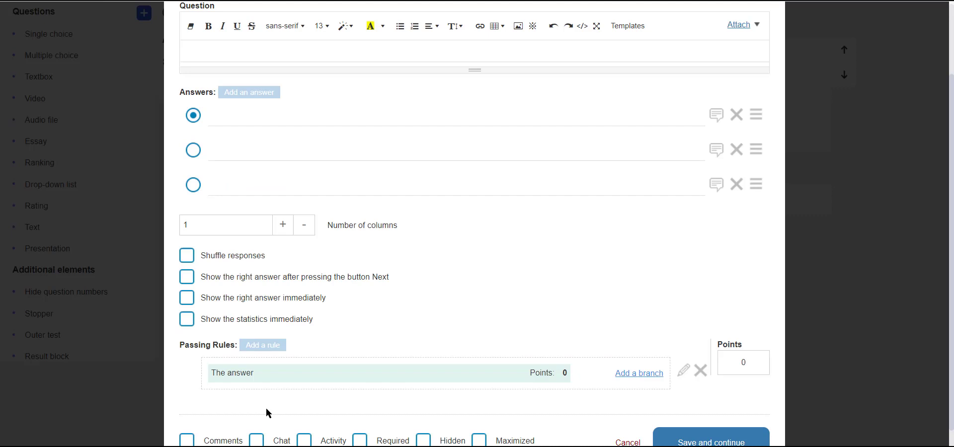
# Assign Branch 2 to the question's passing rule.
pyautogui.click(648, 375)
pyautogui.click(648, 374)
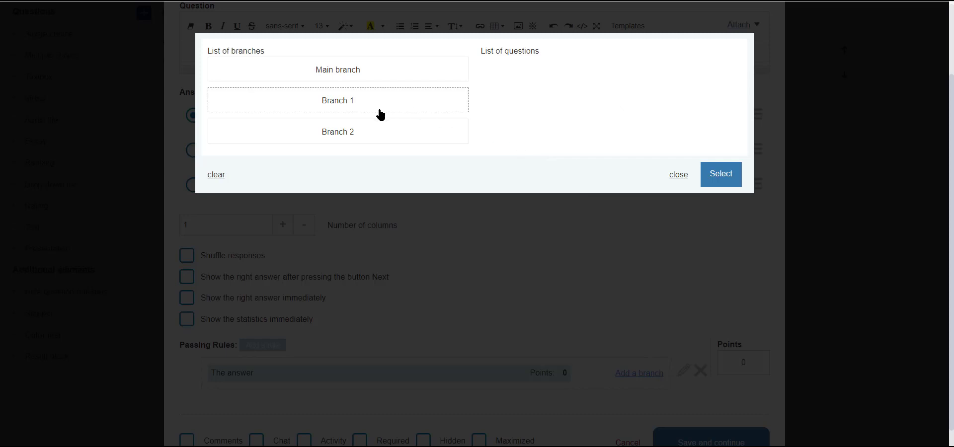
pyautogui.click(367, 131)
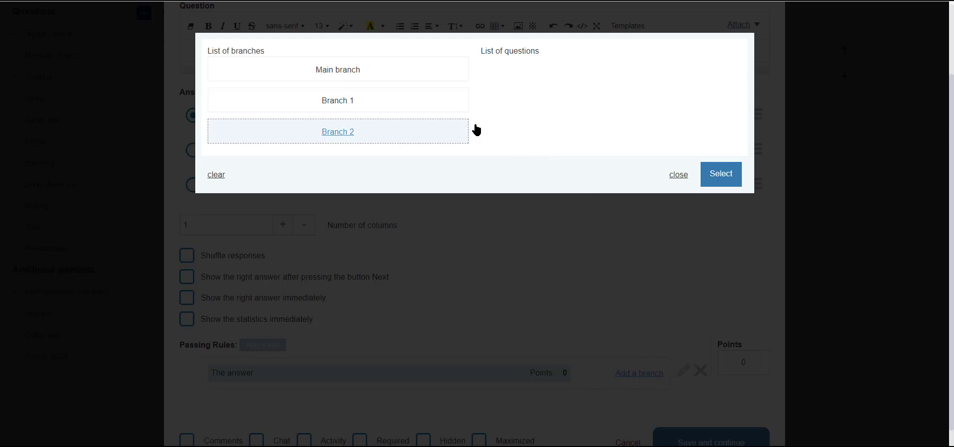
pyautogui.click(724, 180)
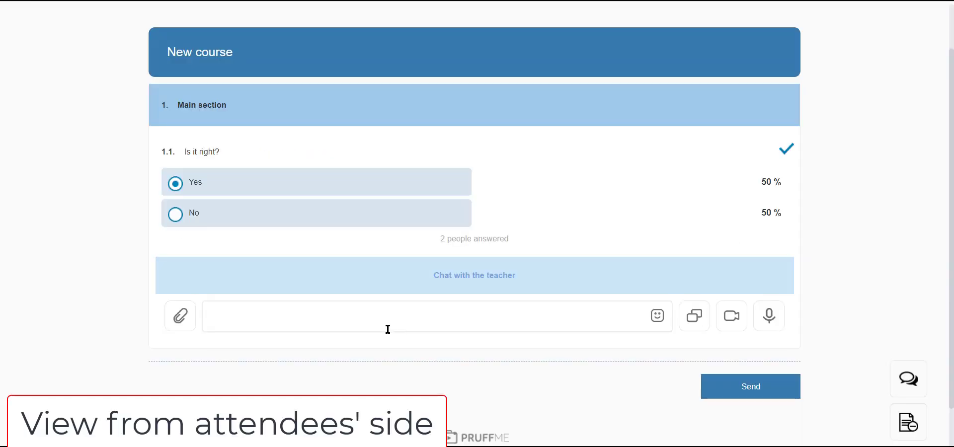
# Send the message "What?" to the teacher in the chat under the attendee's question.
pyautogui.write('What')
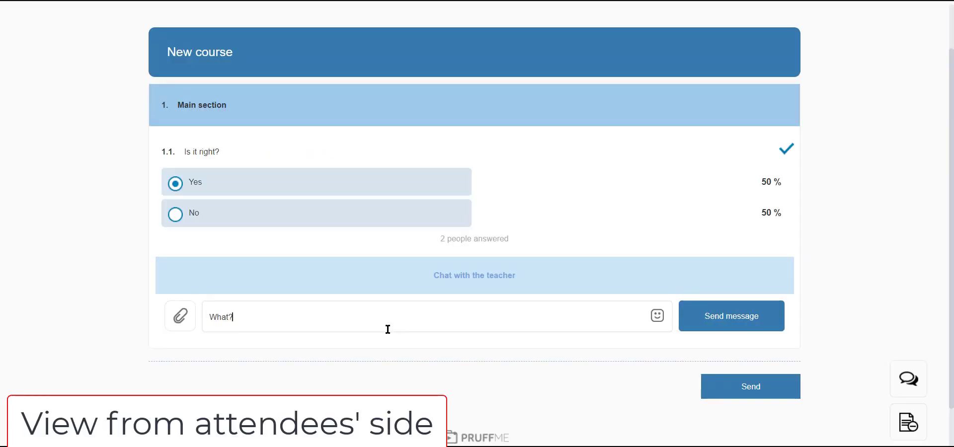
pyautogui.write('?')
pyautogui.press('Return')
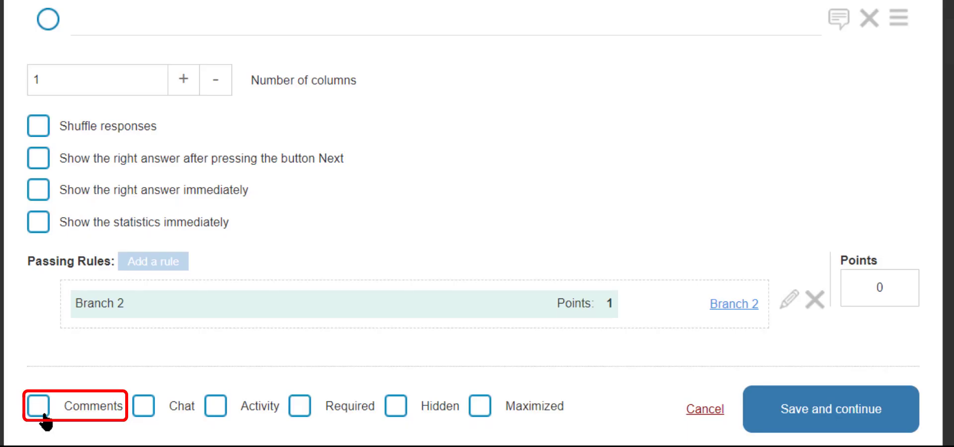
# Try out the Chat, Activity, Required and Hidden options of the single choice question.
pyautogui.click(144, 407)
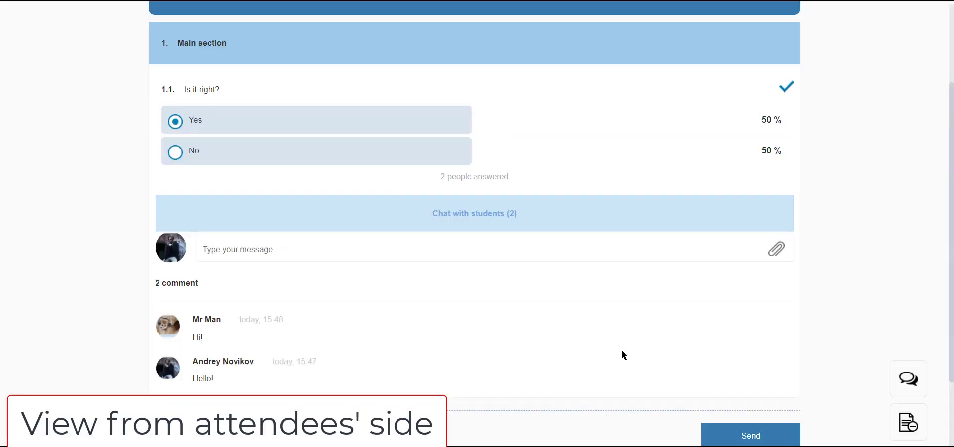
pyautogui.scroll(-2, 884, 311)
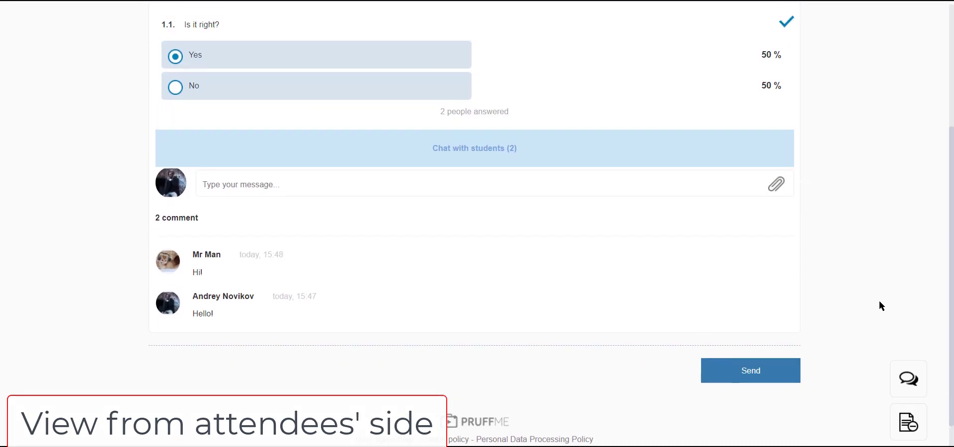
pyautogui.scroll(1, 882, 306)
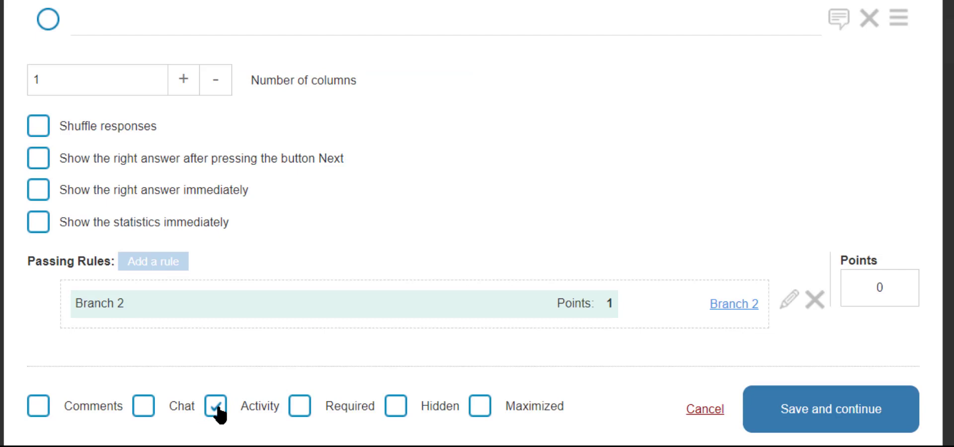
pyautogui.click(217, 413)
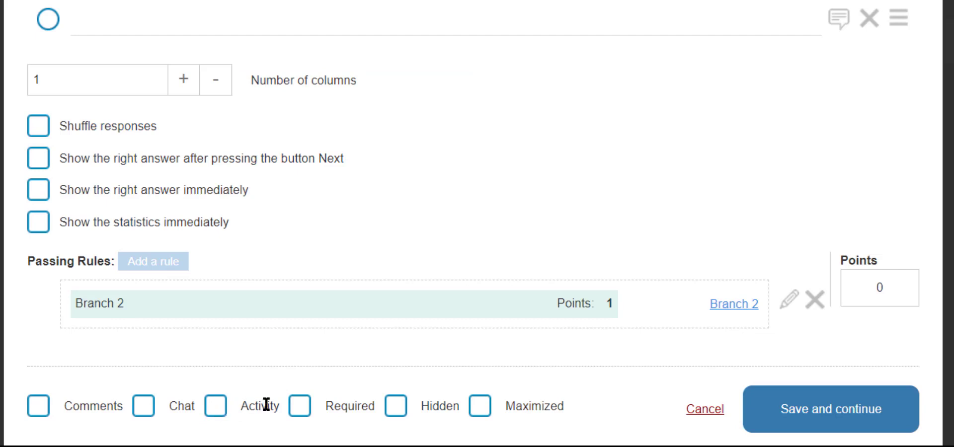
pyautogui.click(299, 407)
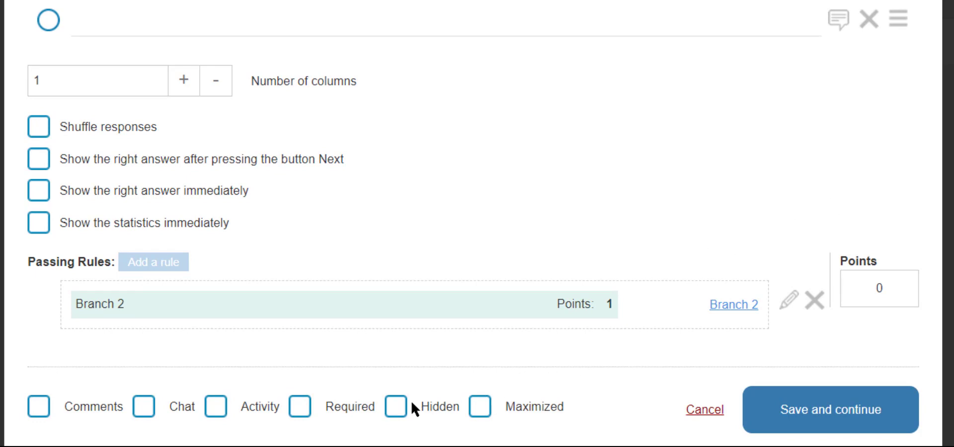
pyautogui.click(395, 409)
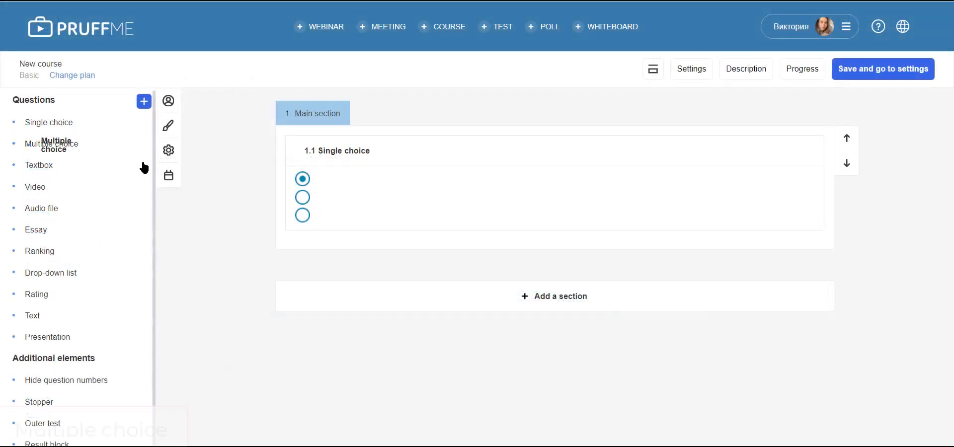
# Add a multiple choice question to the Main section with the first and third answers marked correct and 2 points.
pyautogui.moveTo(145, 166); pyautogui.dragTo(484, 251)
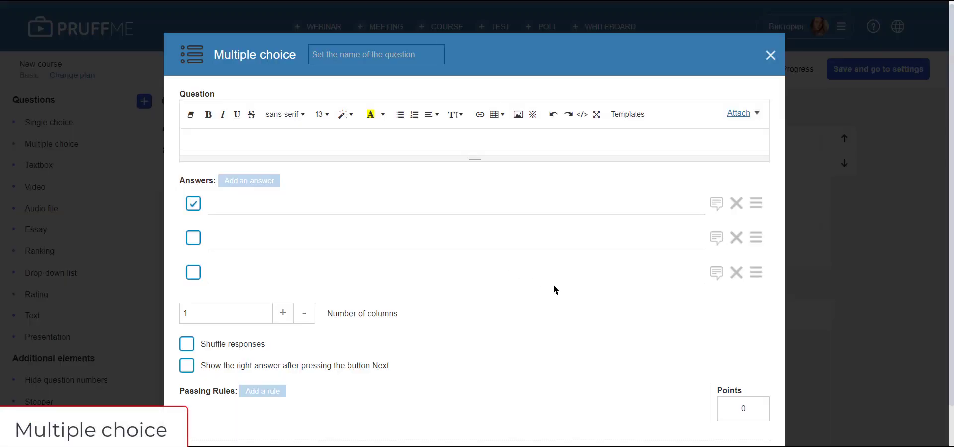
pyautogui.scroll(-1, 553, 282)
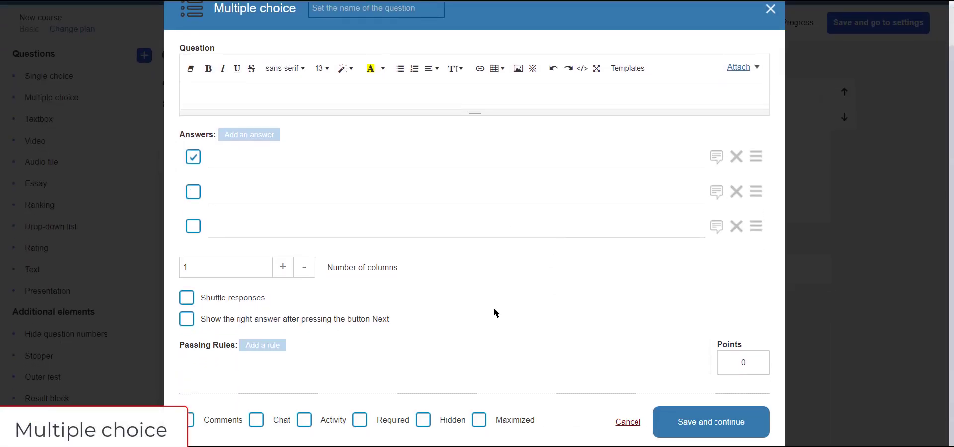
pyautogui.click(199, 196)
pyautogui.click(198, 229)
pyautogui.click(201, 195)
pyautogui.click(731, 356)
pyautogui.write('2')
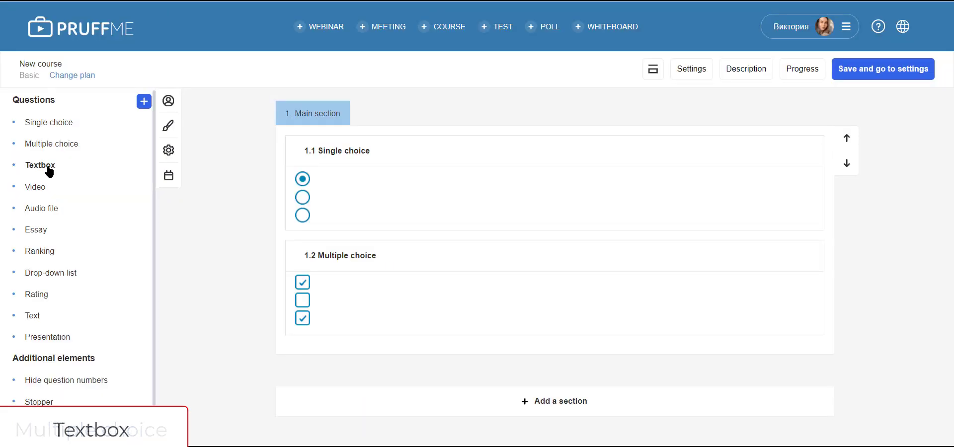
# Add a textbox question to the Main section and send the reply "GOT IT!" to the attendee-side task.
pyautogui.moveTo(49, 171); pyautogui.dragTo(385, 358)
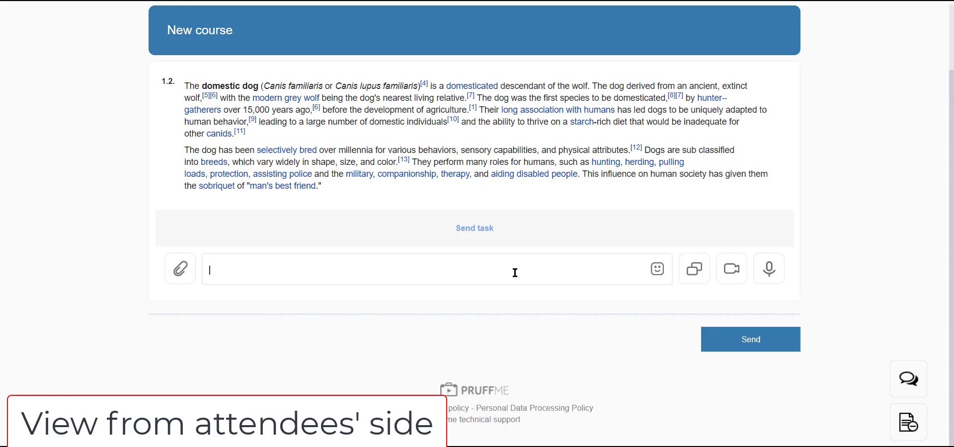
pyautogui.write('GOT IT!')
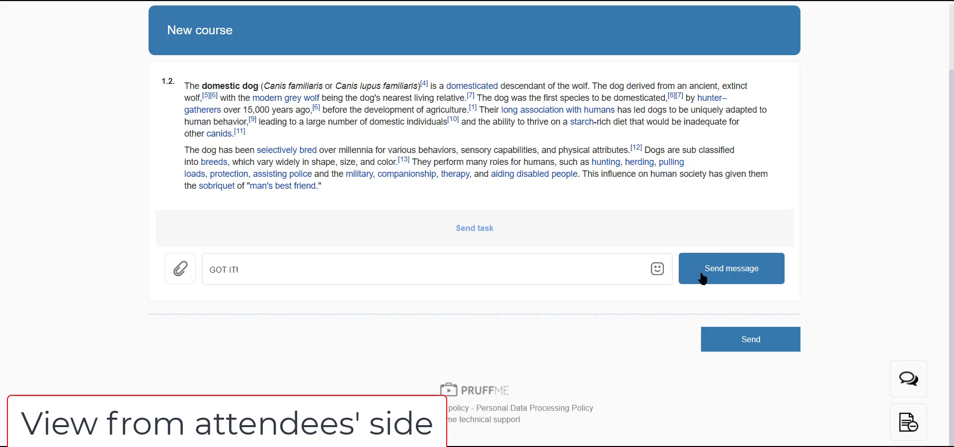
pyautogui.click(731, 268)
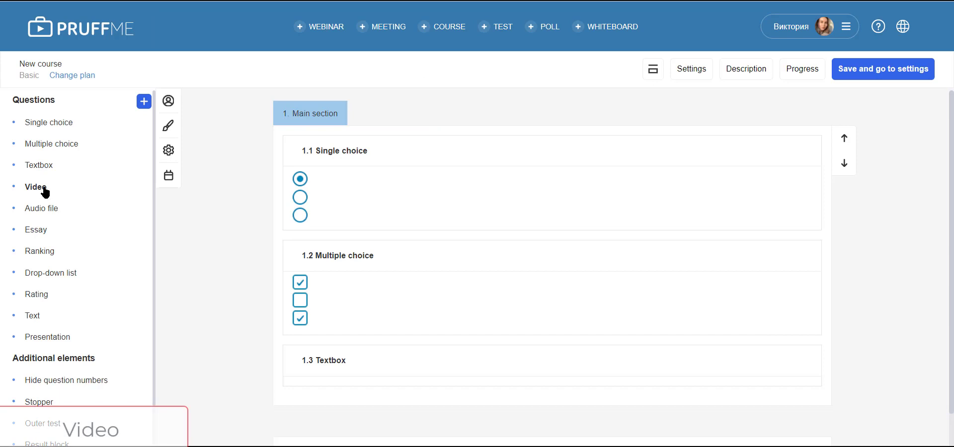
# Add a video question below the textbox, attach the video "Демонстрация возможностей Pruffme" and save the question.
pyautogui.moveTo(39, 189); pyautogui.dragTo(408, 413)
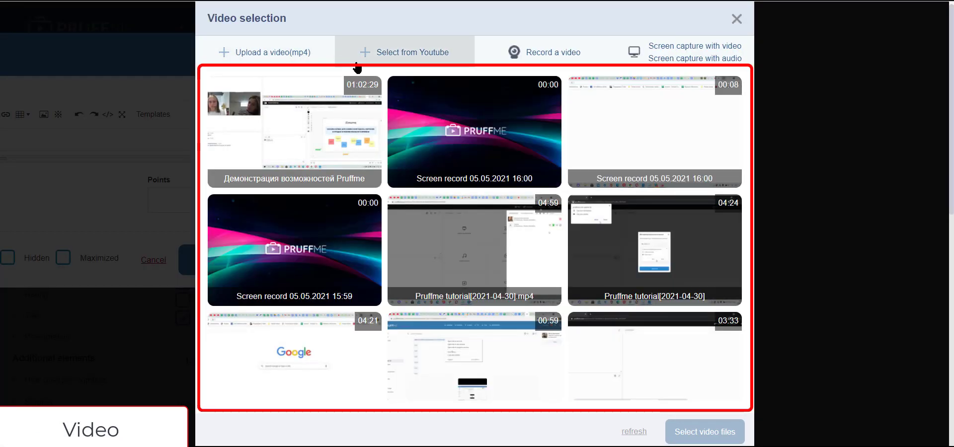
pyautogui.click(366, 134)
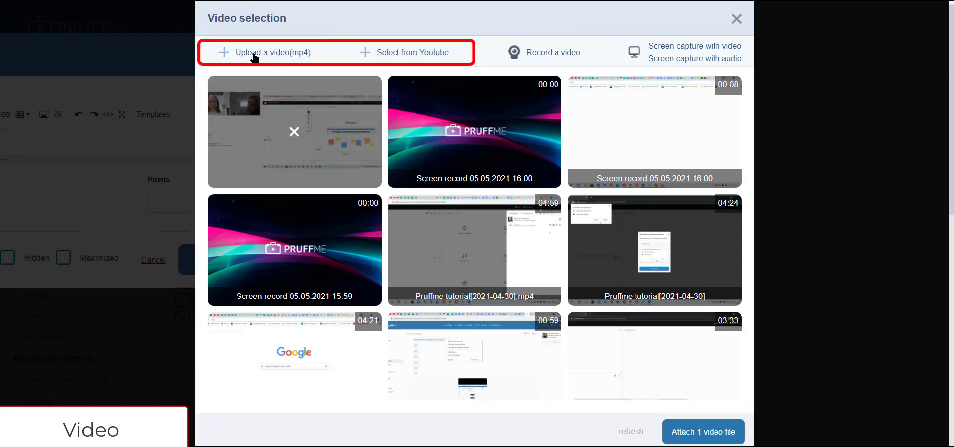
pyautogui.click(696, 430)
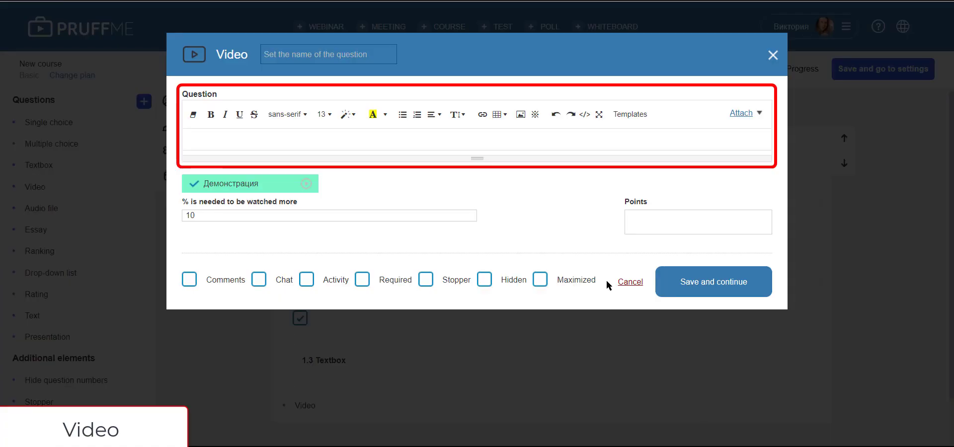
pyautogui.click(265, 190)
pyautogui.moveTo(200, 218); pyautogui.dragTo(188, 219)
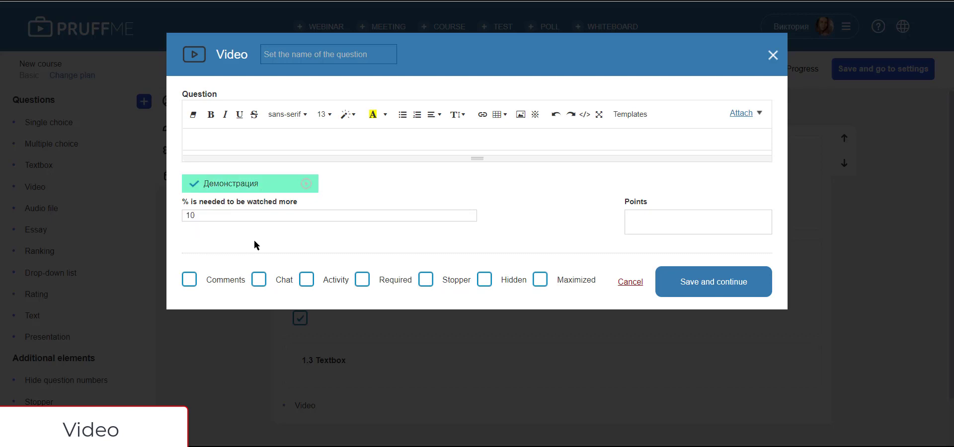
pyautogui.click(705, 281)
# Add an audio file question below the video and attach the voice recording "Голосовая запись 09.09.2020 15:38".
pyautogui.click(58, 213)
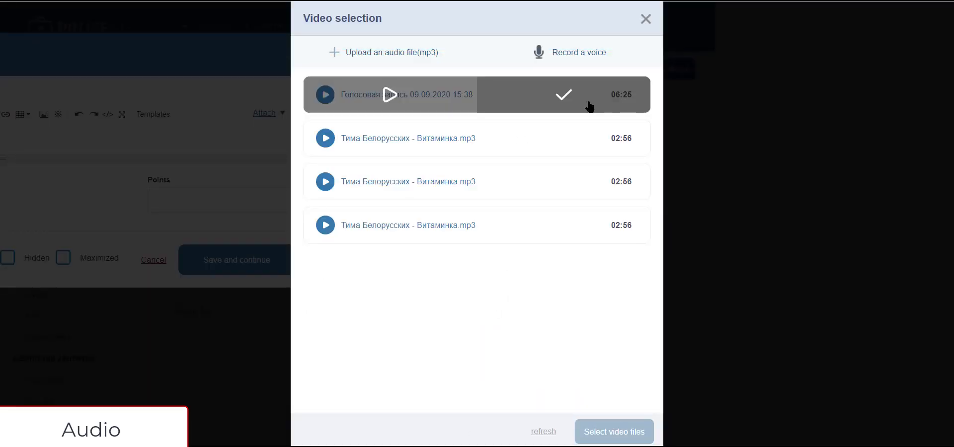
pyautogui.click(570, 108)
pyautogui.click(608, 432)
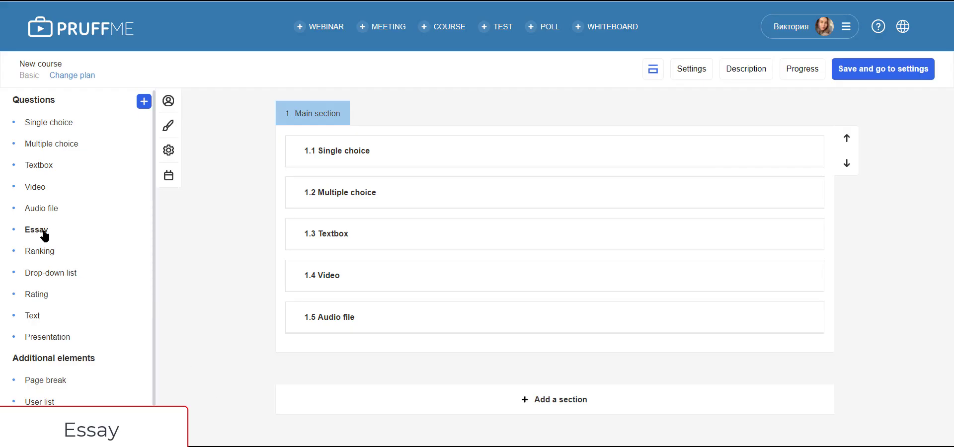
# Add an essay question below the audio file and answer the attendee-side task with "Long time ago..." and "I was born in the middle of Earth...".
pyautogui.moveTo(43, 234); pyautogui.dragTo(487, 366)
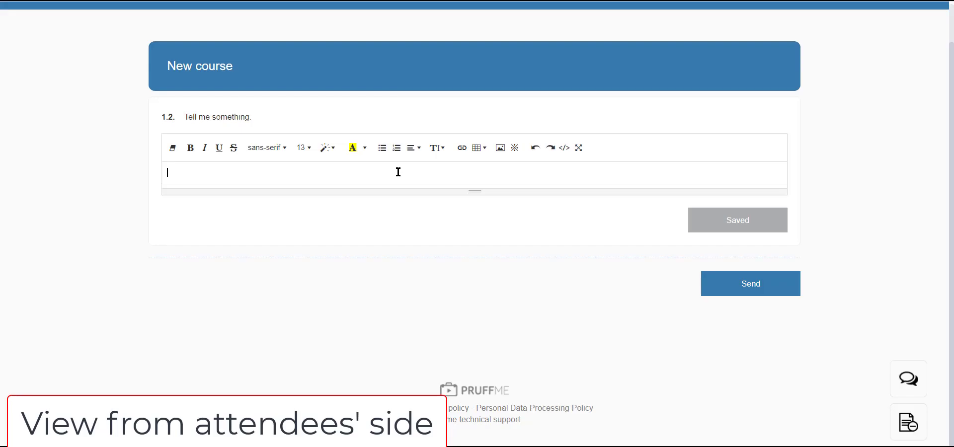
pyautogui.write('Long time ago...')
pyautogui.press('Return')
pyautogui.press('Return')
pyautogui.write('I was born in the middle of Earth...')
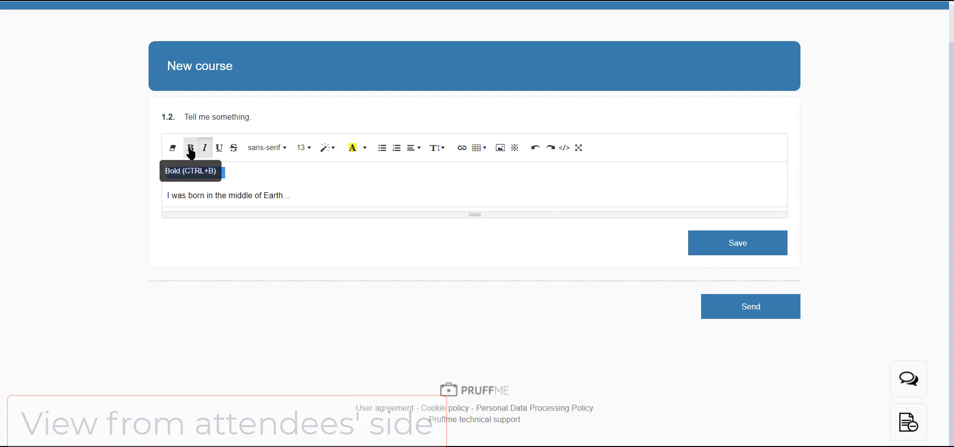
pyautogui.tripleClick(367, 209)
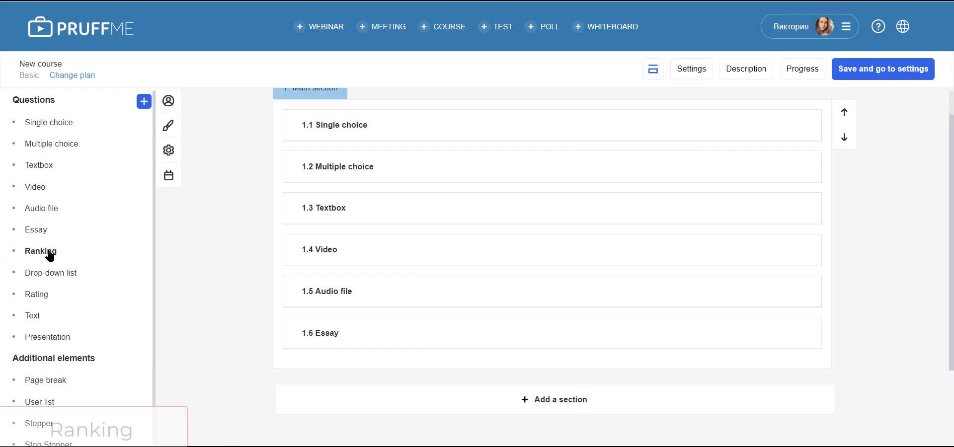
# Add a ranking question with the answers 1, 2 and 3 below the essay, and sort them into that order on the attendee side.
pyautogui.moveTo(49, 256); pyautogui.dragTo(318, 366)
pyautogui.click(295, 202)
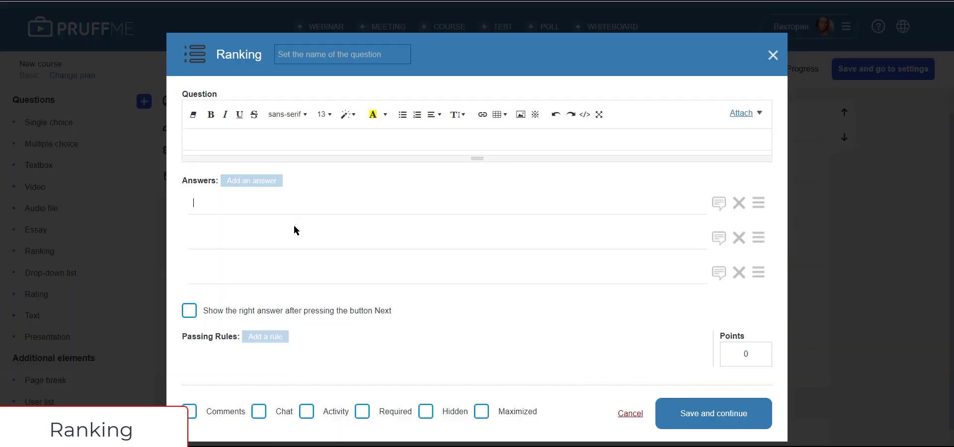
pyautogui.write('1')
pyautogui.click(293, 238)
pyautogui.write('2')
pyautogui.click(276, 272)
pyautogui.write('3')
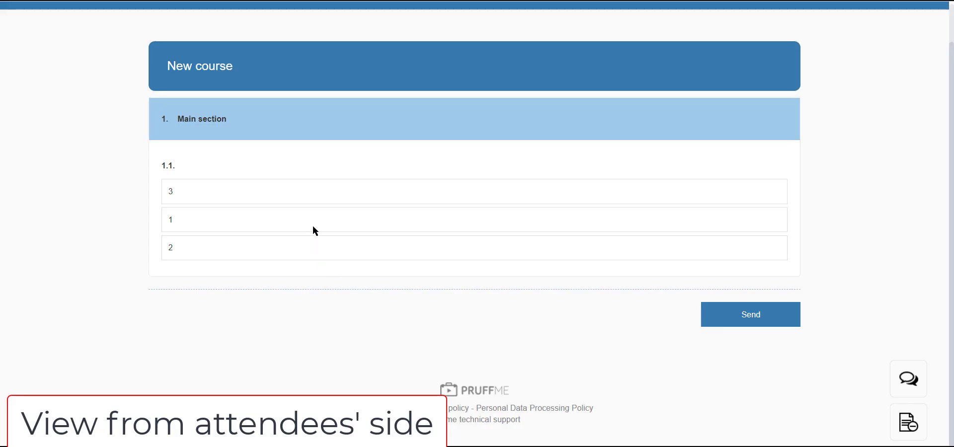
pyautogui.moveTo(313, 224); pyautogui.dragTo(320, 199)
pyautogui.moveTo(313, 245); pyautogui.dragTo(309, 221)
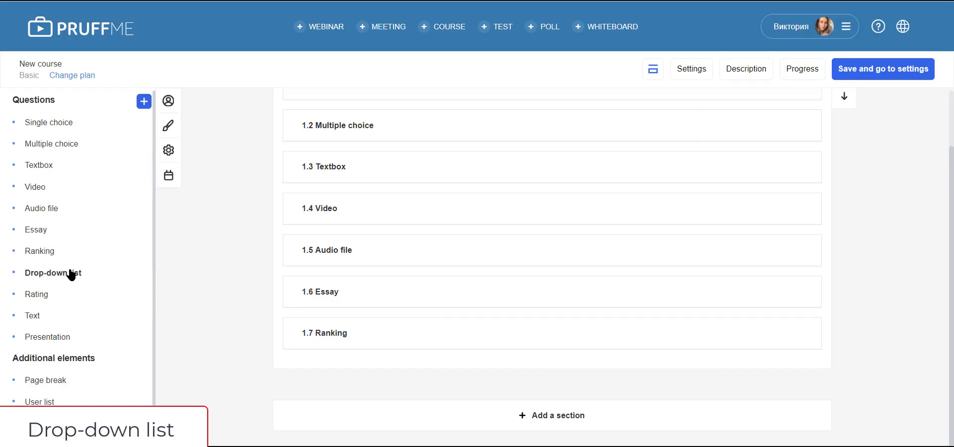
# Add a drop-down list question below the ranking and choose an answer to the attendee-side question "1 2 or 3?".
pyautogui.moveTo(70, 273); pyautogui.dragTo(567, 382)
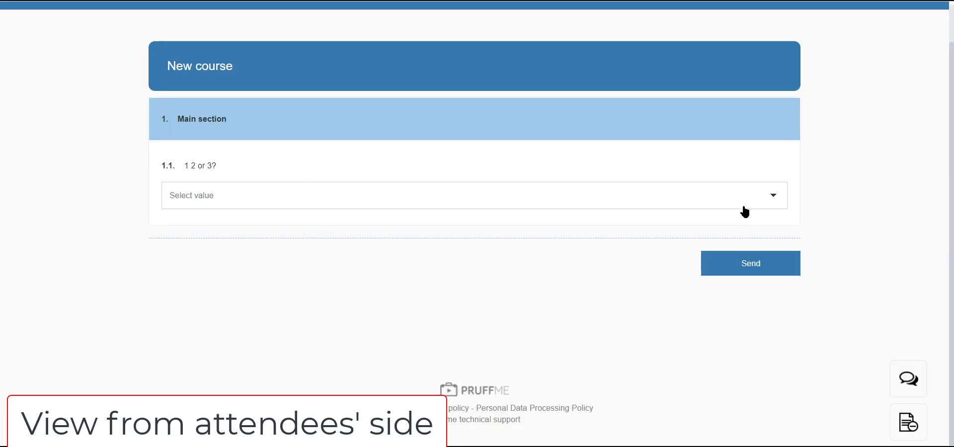
pyautogui.click(743, 200)
pyautogui.click(643, 250)
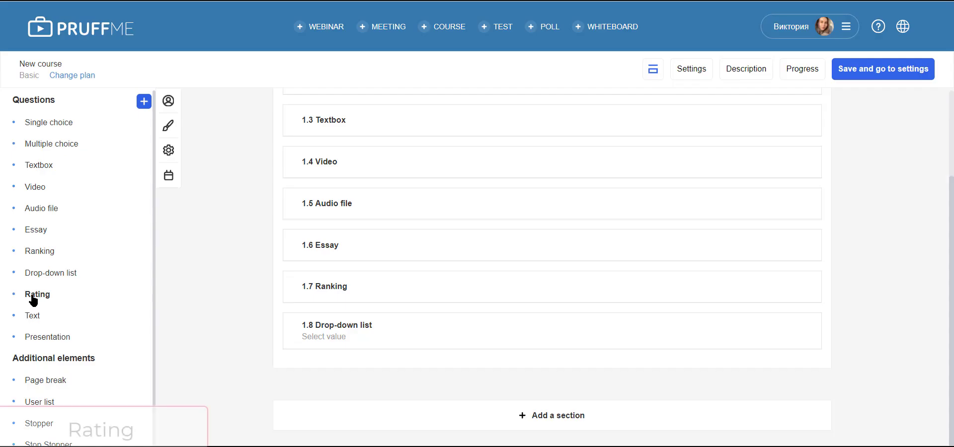
# Add a rating question below the drop-down list, trying the Slider display, and give the attendee-side "Rate the test" task ten stars.
pyautogui.moveTo(33, 300); pyautogui.dragTo(385, 373)
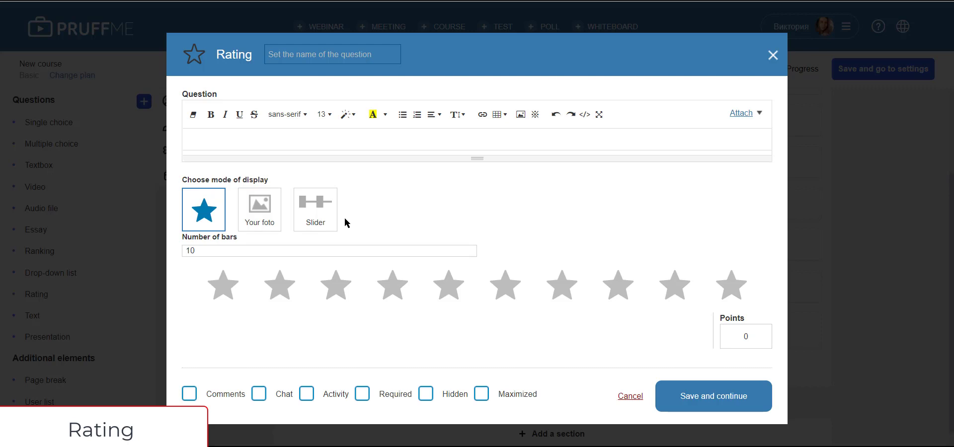
pyautogui.click(318, 224)
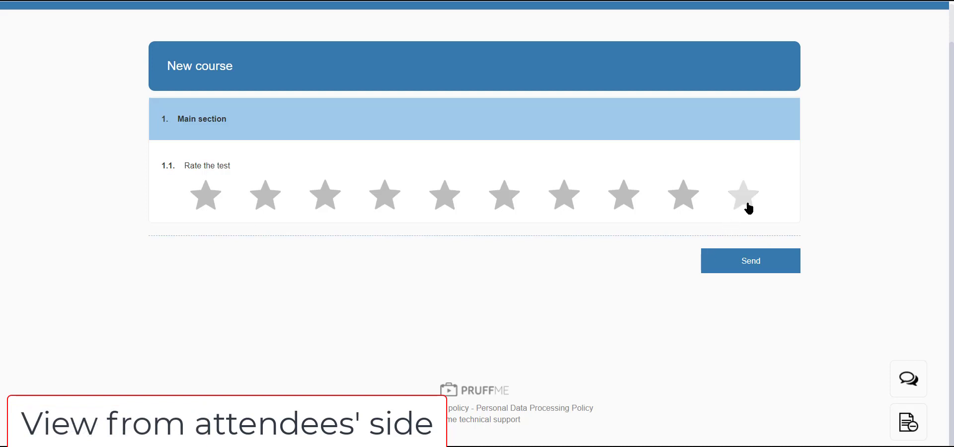
pyautogui.click(748, 208)
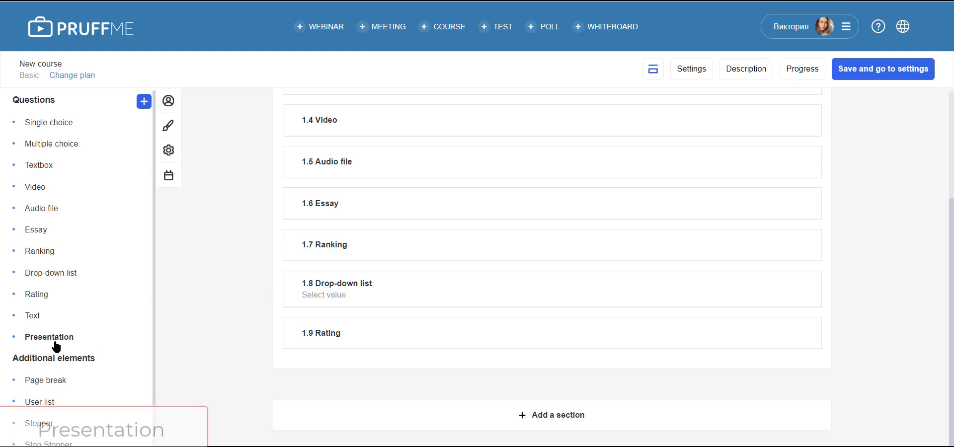
# Add a presentation question with the Pruffme presentation, 10 slides to be watched and 1 point, and advance to the next slide on the attendee side.
pyautogui.moveTo(56, 347); pyautogui.dragTo(543, 383)
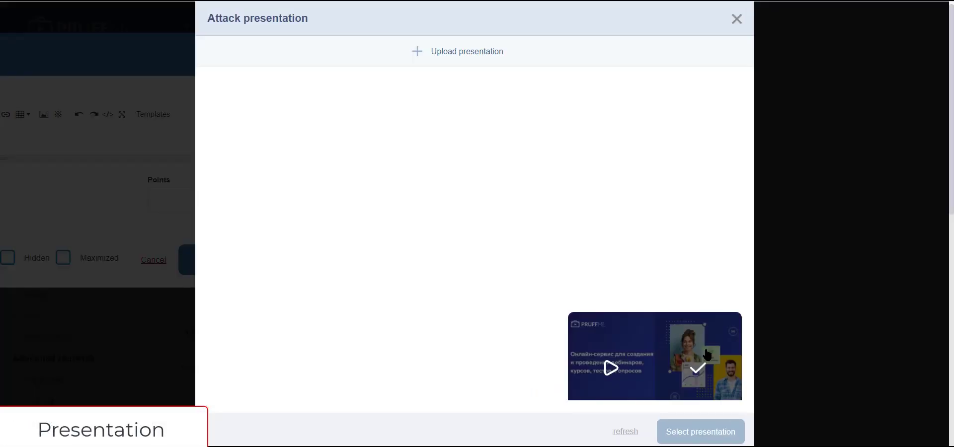
pyautogui.click(717, 430)
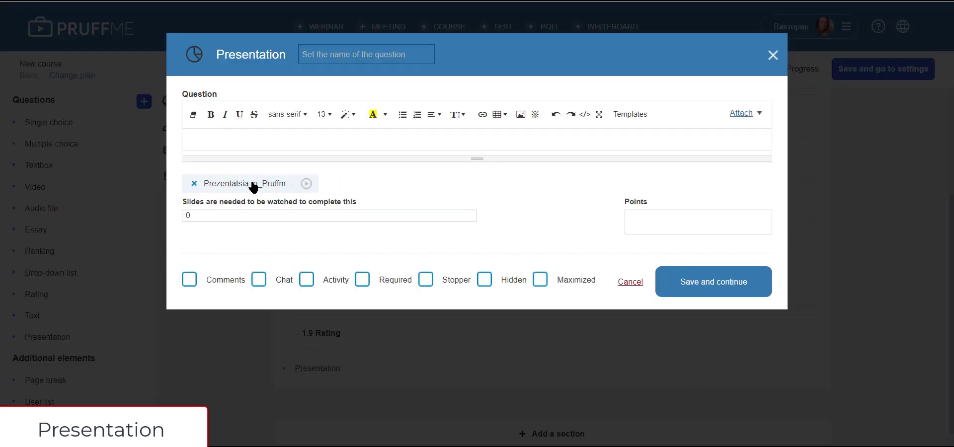
pyautogui.doubleClick(188, 216)
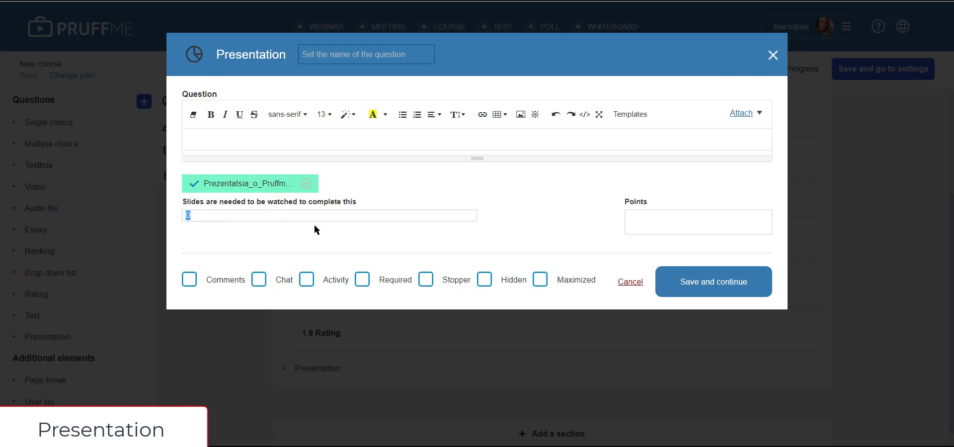
pyautogui.write('10')
pyautogui.click(695, 219)
pyautogui.write('1')
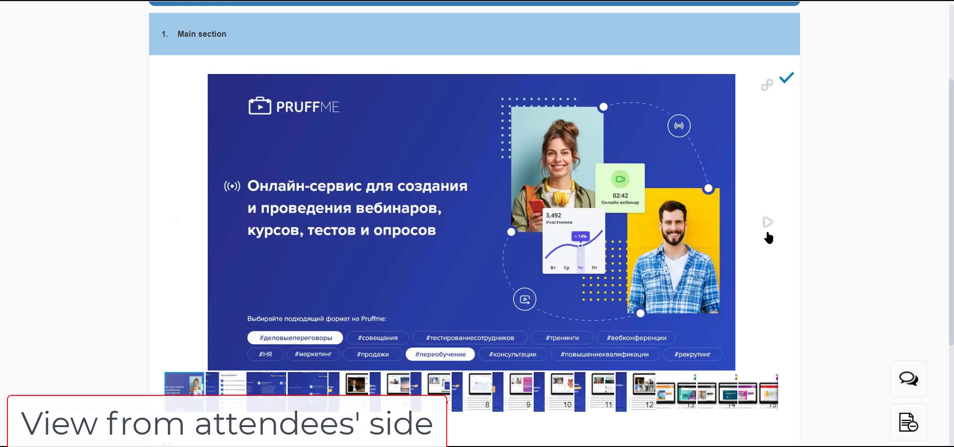
pyautogui.click(769, 236)
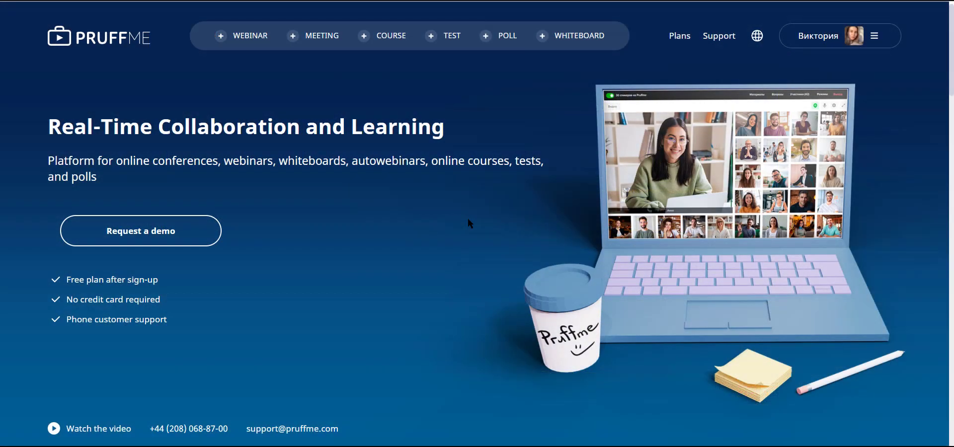